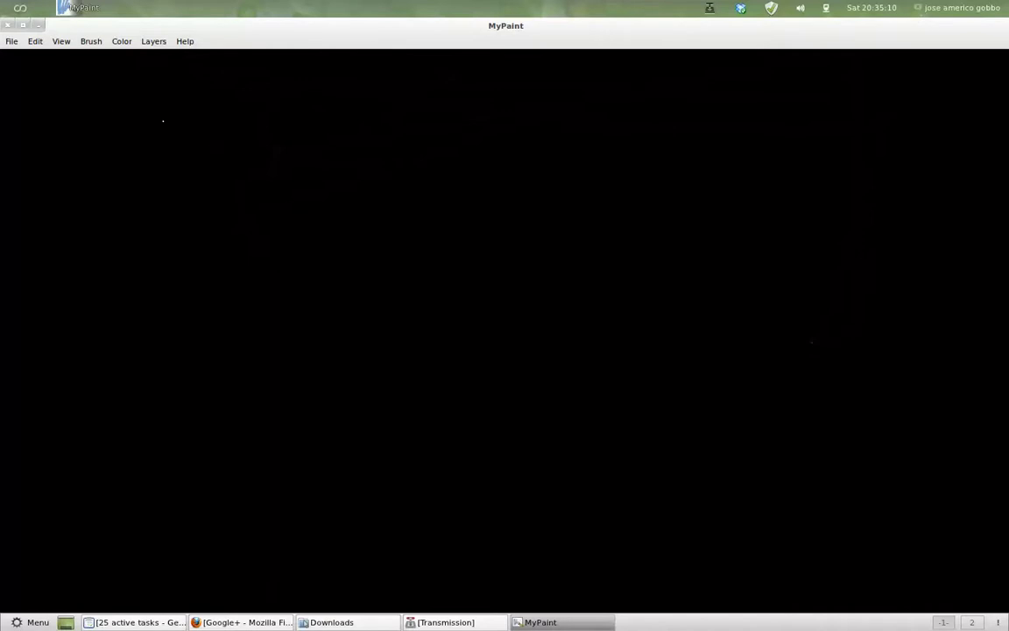
Handwrite the heading 'Array 3 dimensões' and the 'Array(x,y,z)' line below it.
mouse_move(92, 122)
left_mouse_down()
mouse_move(133, 114)
mouse_move(140, 131)
mouse_move(232, 115)
mouse_move(266, 120)
left_mouse_up()
left_click_drag(260, 111, 266, 109)
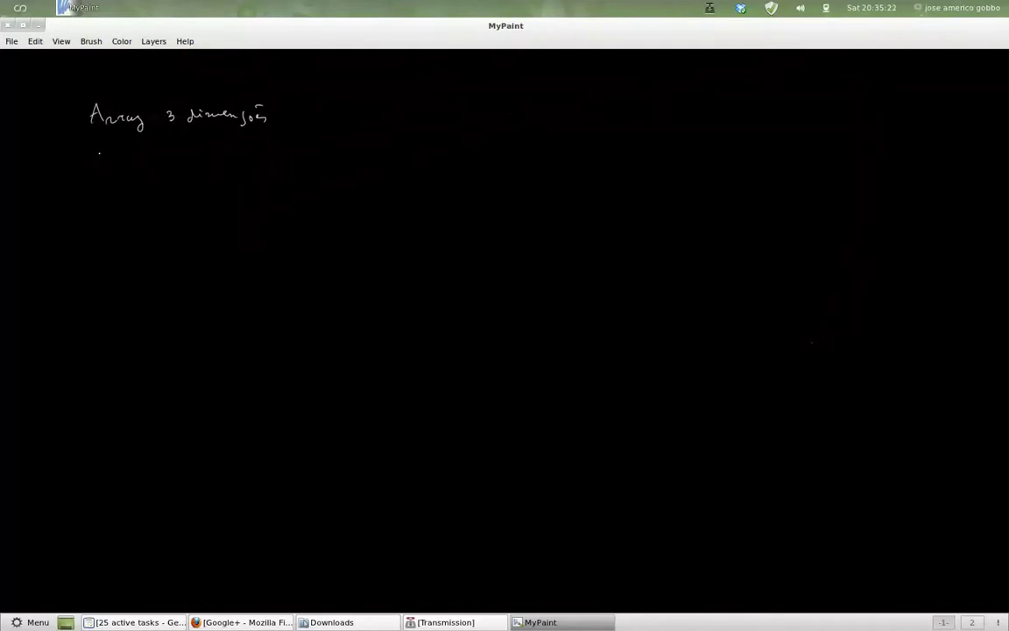
mouse_move(92, 166)
left_mouse_down()
mouse_move(126, 158)
mouse_move(133, 172)
mouse_move(207, 165)
mouse_move(219, 173)
left_mouse_up()
left_click(161, 160)
left_click(200, 175)
Write 'x => 2 Aspects' on the third line.
mouse_move(93, 202)
left_mouse_down()
mouse_move(103, 212)
mouse_move(94, 212)
mouse_move(183, 208)
left_mouse_up()
left_click(111, 209)
left_click_drag(193, 206, 201, 212)
left_click_drag(208, 199, 211, 204)
left_click_drag(218, 204, 214, 213)
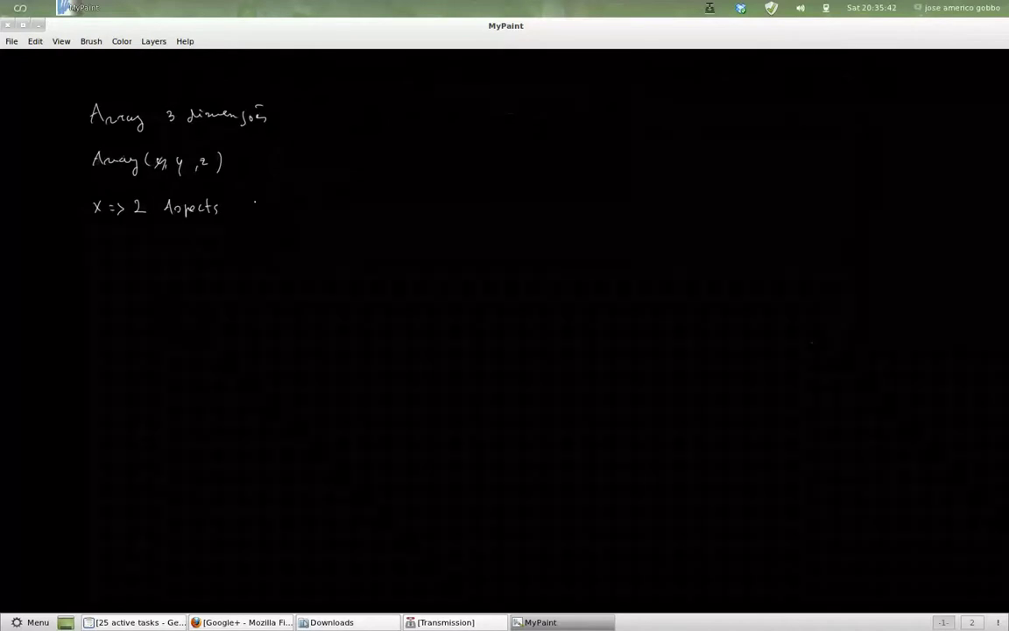
Add 'Positive, Negative' to the x line, undoing and rewriting the bad Negative.
mouse_move(256, 200)
left_mouse_down()
mouse_move(256, 214)
mouse_move(277, 212)
left_mouse_up()
mouse_move(282, 202)
left_mouse_down()
mouse_move(283, 213)
mouse_move(319, 215)
mouse_move(340, 202)
mouse_move(352, 219)
mouse_move(372, 203)
mouse_move(390, 214)
left_mouse_up()
left_click_drag(391, 213, 397, 216)
key("ctrl+z")
key("ctrl+z")
key("ctrl+z")
mouse_move(328, 220)
left_mouse_down()
mouse_move(330, 205)
mouse_move(337, 219)
left_mouse_up()
mouse_move(339, 215)
left_mouse_down()
mouse_move(348, 224)
mouse_move(390, 211)
left_mouse_up()
Write 'y => 3' below and add an equals sign after Array(x,y,z).
mouse_move(95, 229)
left_mouse_down()
mouse_move(94, 248)
mouse_move(142, 243)
left_mouse_up()
left_click(153, 241)
mouse_move(245, 166)
left_mouse_down()
mouse_move(313, 158)
mouse_move(333, 174)
mouse_move(370, 163)
left_mouse_up()
Complete the equation with array(2,3,4) and write 'Aspects' after y => 3.
left_click_drag(377, 161, 426, 170)
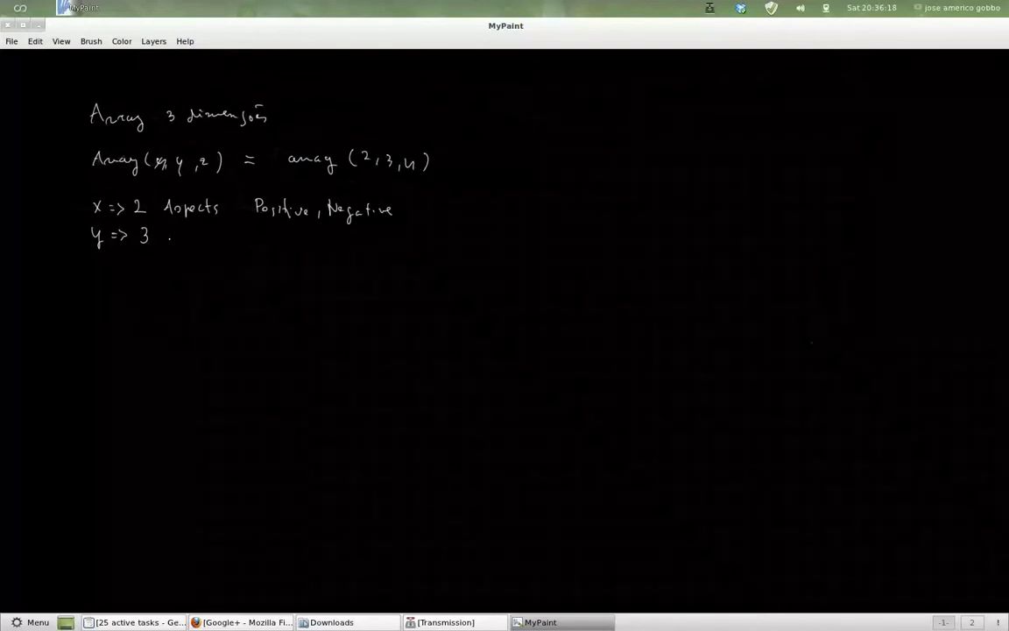
left_click_drag(164, 243, 199, 239)
left_click_drag(208, 233, 223, 245)
left_click(283, 235)
Draw box, circle and triangle symbols after Aspects on the y line.
mouse_move(261, 228)
left_mouse_down()
mouse_move(261, 243)
mouse_move(277, 243)
mouse_move(268, 247)
left_mouse_up()
left_click(282, 247)
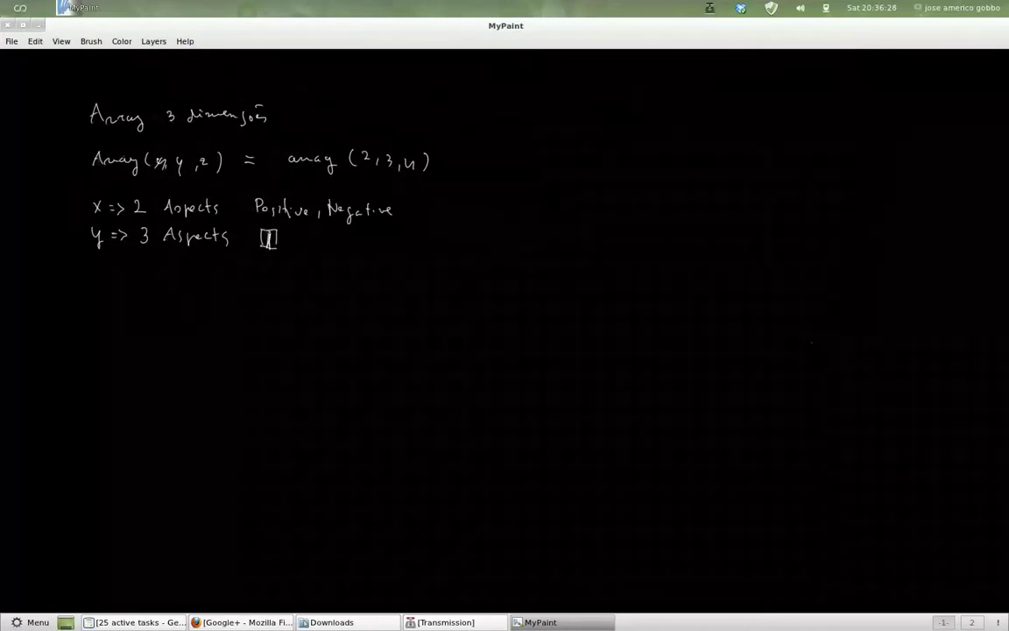
left_click_drag(307, 231, 303, 245)
mouse_move(331, 249)
left_mouse_down()
mouse_move(344, 230)
mouse_move(358, 248)
mouse_move(330, 249)
mouse_move(346, 246)
left_mouse_up()
Write the line 'z => 4 Aspects 0/90/180/270°'.
mouse_move(95, 265)
left_mouse_down()
mouse_move(99, 277)
mouse_move(132, 267)
mouse_move(130, 279)
mouse_move(204, 279)
left_mouse_up()
mouse_move(213, 272)
left_mouse_down()
mouse_move(218, 281)
mouse_move(277, 276)
mouse_move(270, 285)
mouse_move(258, 269)
mouse_move(311, 271)
mouse_move(322, 282)
mouse_move(348, 272)
mouse_move(379, 284)
left_mouse_up()
left_click_drag(390, 273, 450, 279)
left_click_drag(457, 272, 457, 274)
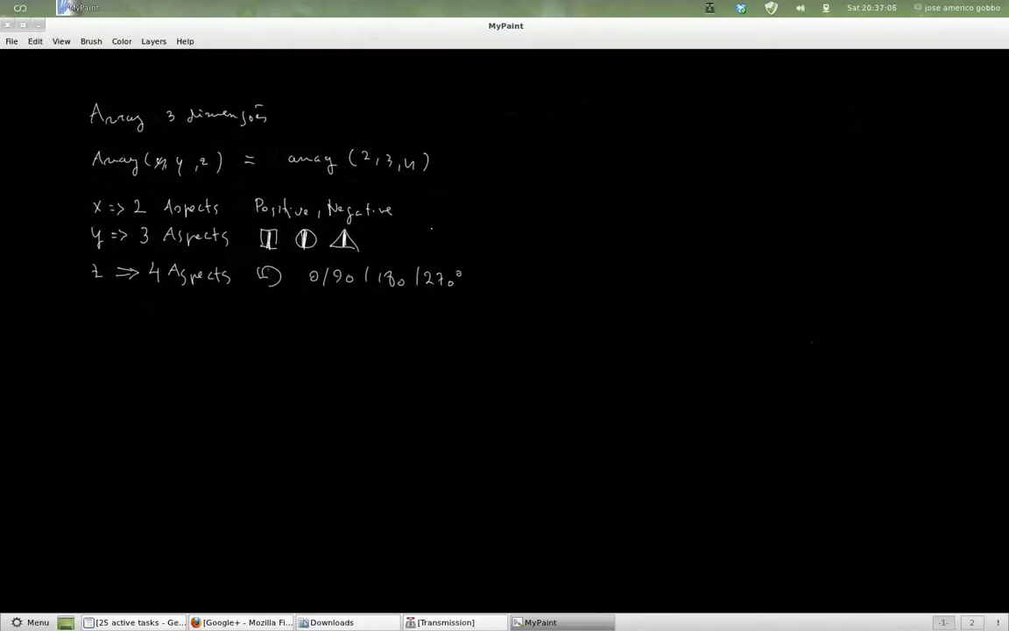
Add '=> Incremental' after Positive, Negative on the x line.
left_click_drag(457, 206, 526, 219)
left_click_drag(529, 214, 585, 219)
left_click_drag(579, 212, 596, 211)
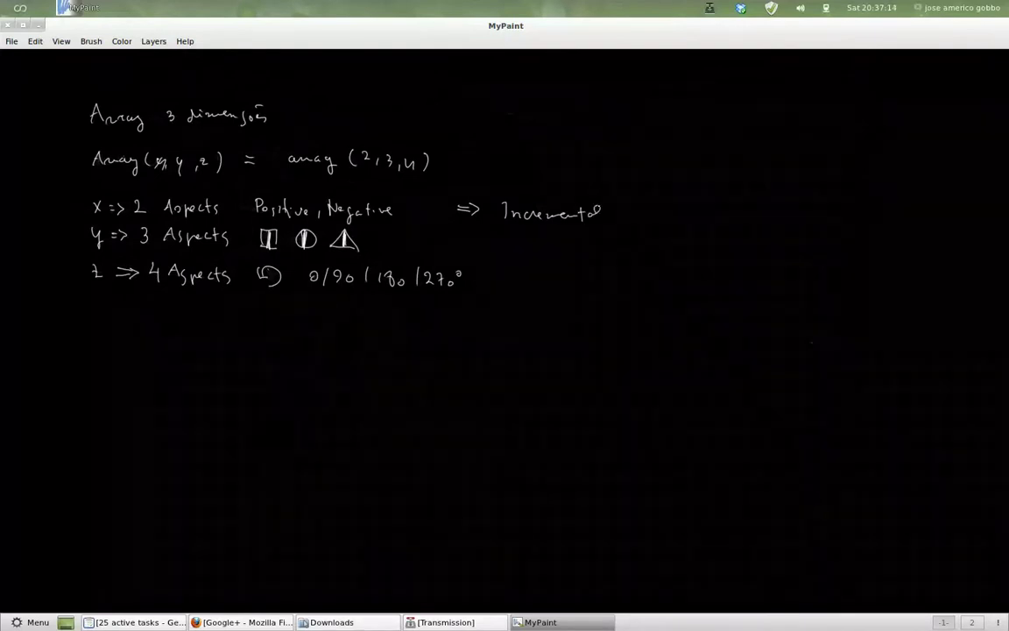
Add '=> Random' after the y symbols and '=> Angular' after the 270° list.
left_click_drag(456, 239, 473, 239)
left_click_drag(456, 245, 473, 245)
mouse_move(467, 235)
left_mouse_down()
mouse_move(467, 250)
mouse_move(594, 251)
left_mouse_up()
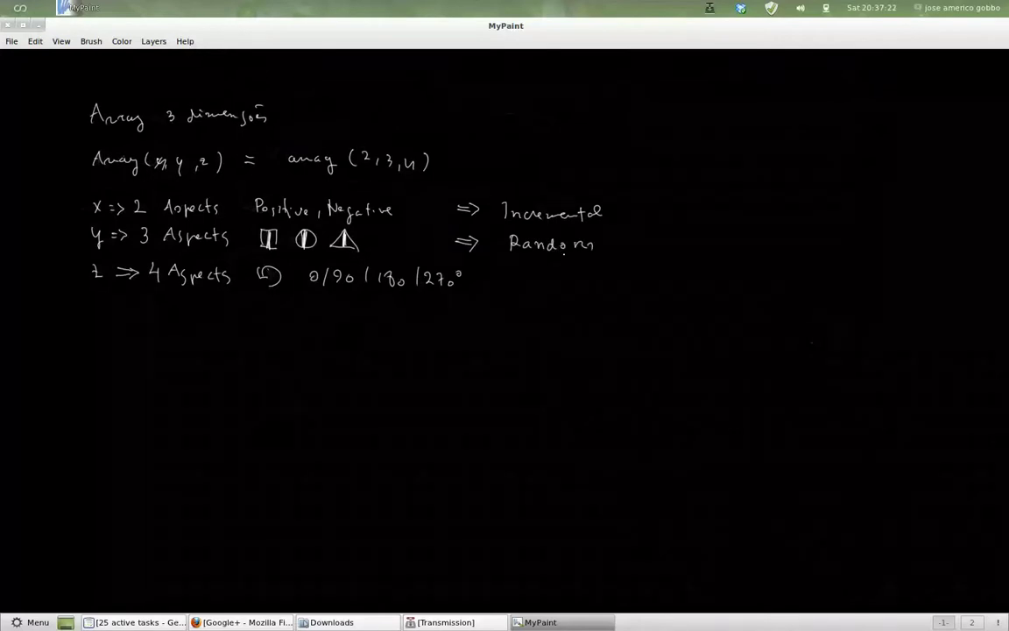
mouse_move(480, 274)
left_mouse_down()
mouse_move(575, 287)
mouse_move(615, 281)
left_mouse_up()
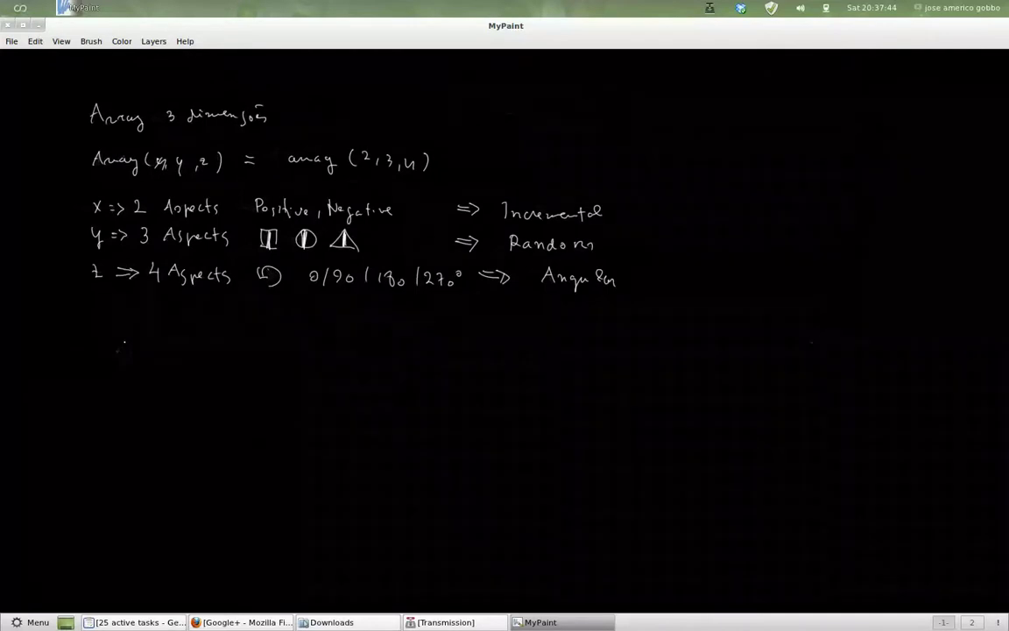
Draw a cube below the notes, splitting its top and right faces.
mouse_move(102, 380)
left_mouse_down()
mouse_move(181, 329)
mouse_move(291, 352)
left_mouse_up()
mouse_move(101, 381)
left_mouse_down()
mouse_move(216, 436)
mouse_move(291, 355)
mouse_move(283, 473)
left_mouse_up()
mouse_move(217, 438)
left_mouse_down()
mouse_move(212, 532)
mouse_move(291, 478)
left_mouse_up()
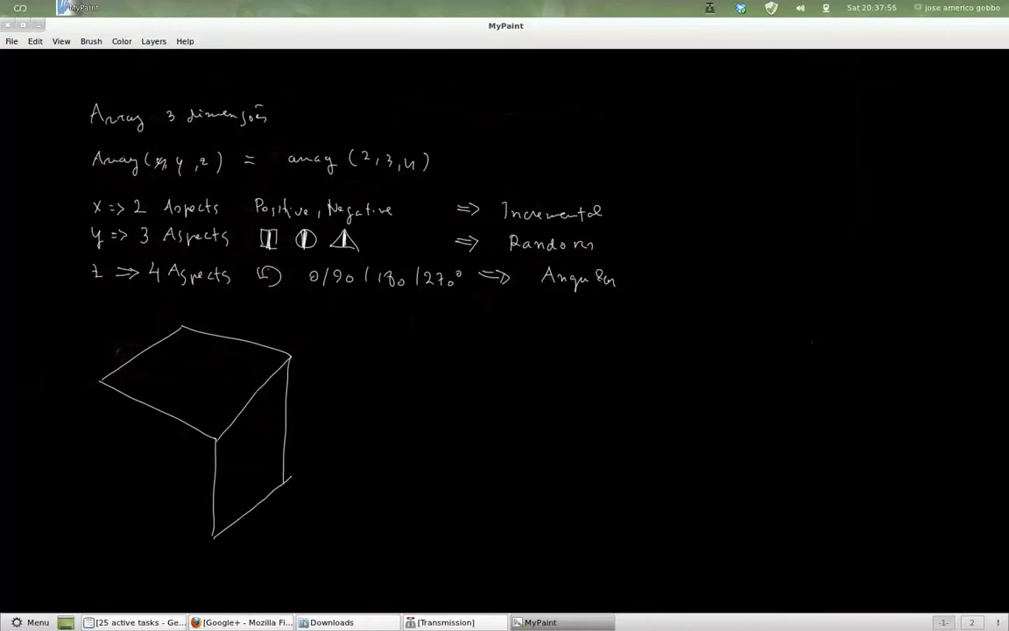
mouse_move(101, 383)
left_mouse_down()
mouse_move(95, 496)
mouse_move(213, 535)
left_mouse_up()
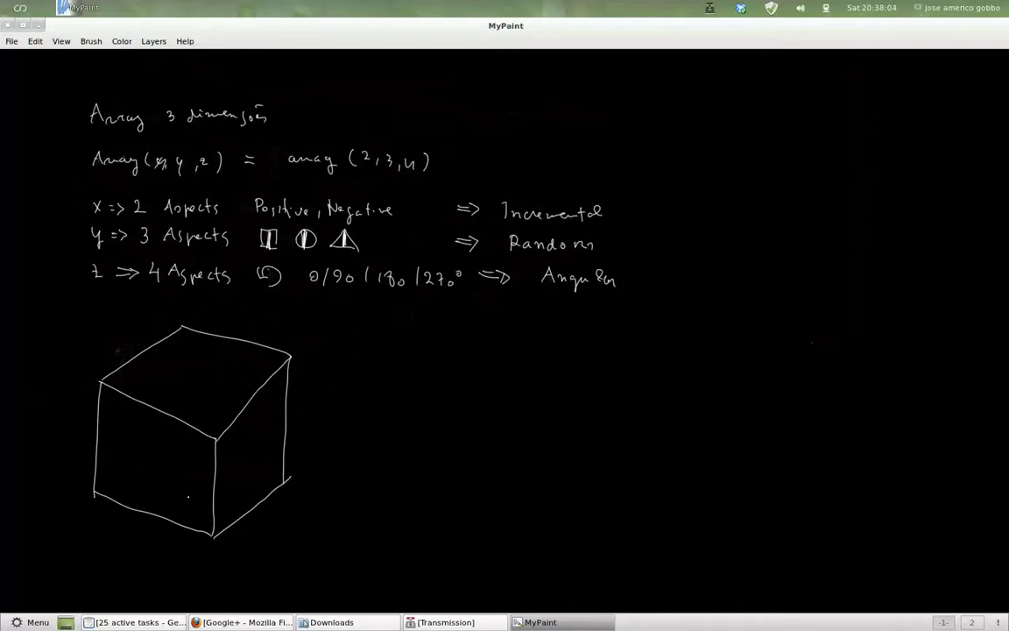
left_click_drag(149, 348, 257, 389)
left_click_drag(255, 392, 247, 510)
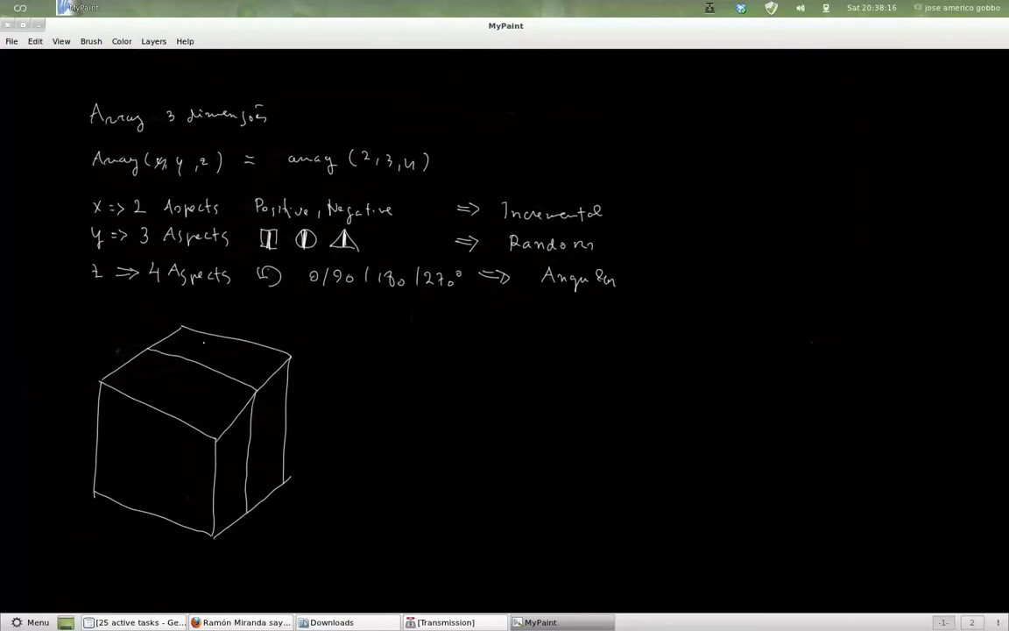
Label the cube's back top strip '1st D 1º Aspect'.
left_click_drag(184, 331, 210, 346)
left_click(224, 361)
mouse_move(219, 354)
left_mouse_down()
mouse_move(240, 377)
mouse_move(271, 379)
left_mouse_up()
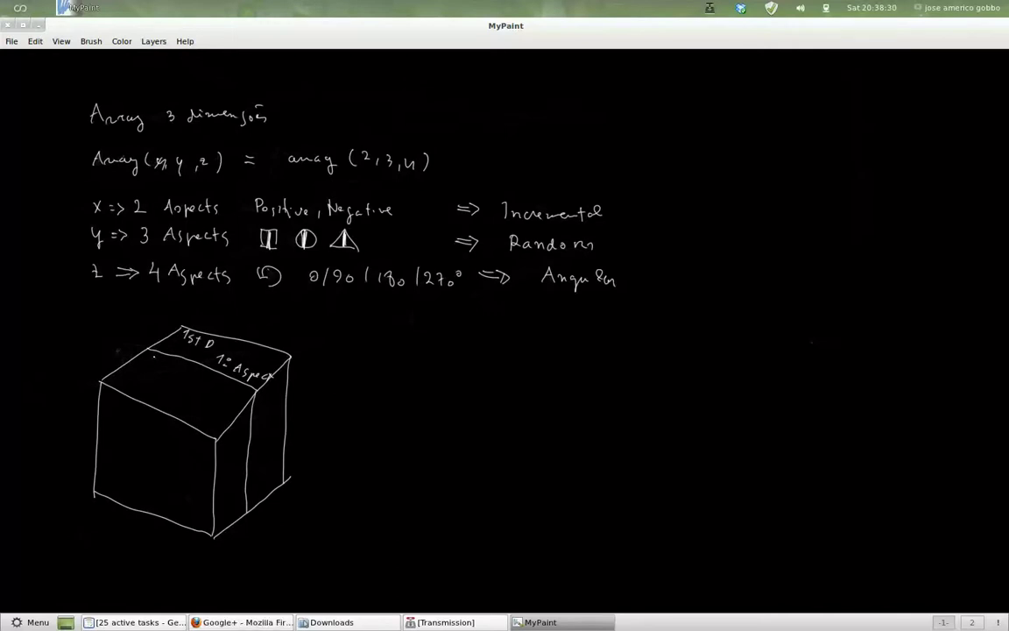
Label the cube's front top strip '1st D 2º Aspect'.
mouse_move(153, 357)
left_mouse_down()
mouse_move(171, 371)
mouse_move(175, 362)
mouse_move(181, 376)
mouse_move(167, 397)
mouse_move(175, 394)
left_mouse_up()
left_click(170, 395)
left_click_drag(178, 412, 211, 413)
left_click_drag(217, 411, 223, 421)
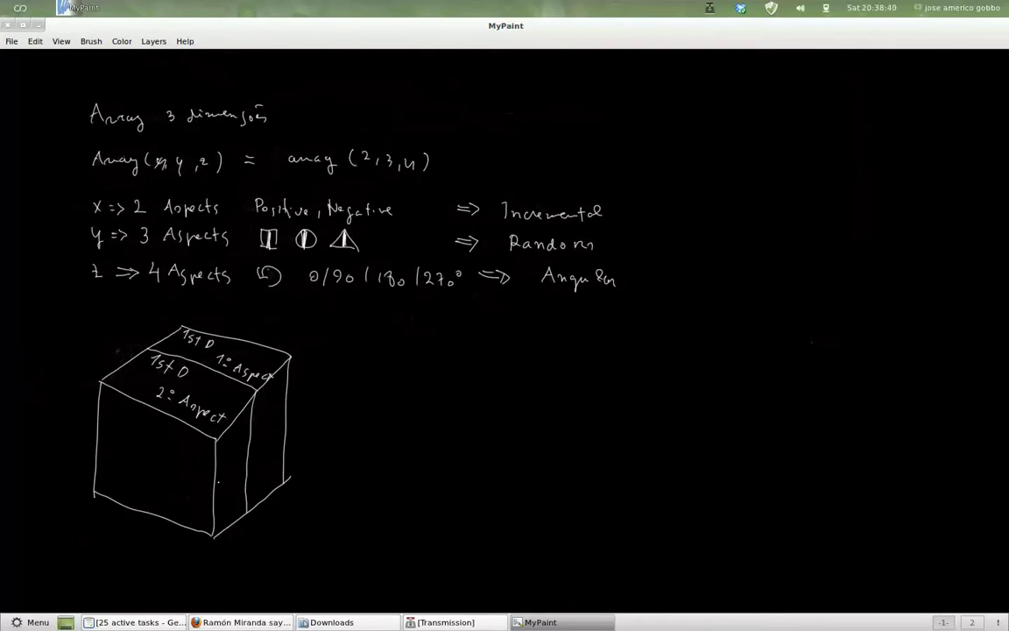
Mark an N box and a P on the cube's right side and draw a curved arrow rightward.
mouse_move(218, 491)
left_mouse_down()
mouse_move(219, 522)
mouse_move(238, 485)
mouse_move(243, 512)
mouse_move(233, 513)
mouse_move(239, 499)
left_mouse_up()
mouse_move(228, 495)
left_mouse_down()
mouse_move(237, 492)
mouse_move(236, 517)
left_mouse_up()
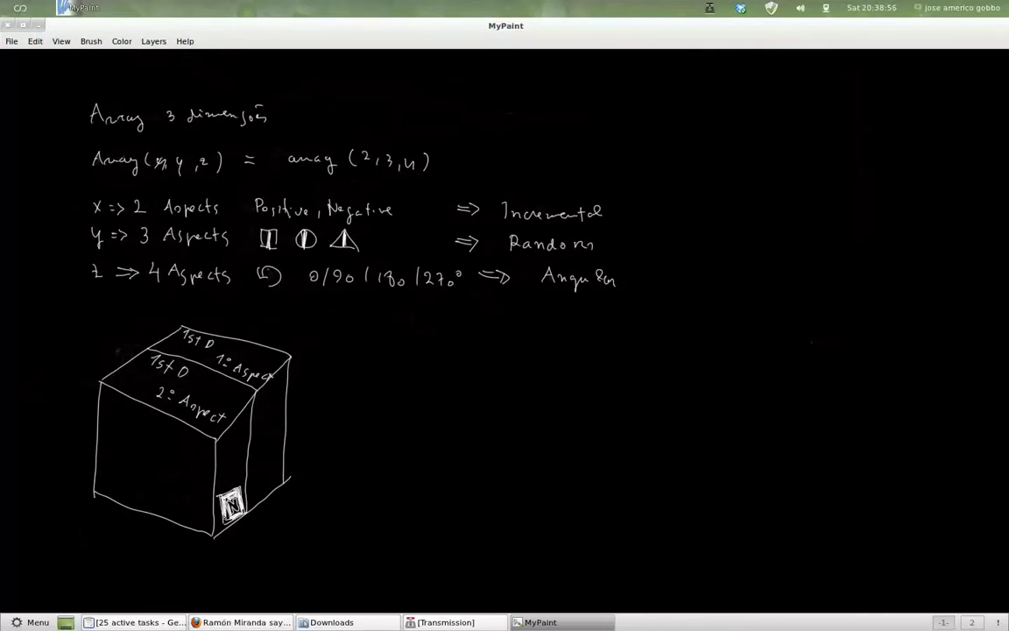
mouse_move(263, 474)
left_mouse_down()
mouse_move(264, 487)
mouse_move(274, 470)
mouse_move(271, 479)
left_mouse_up()
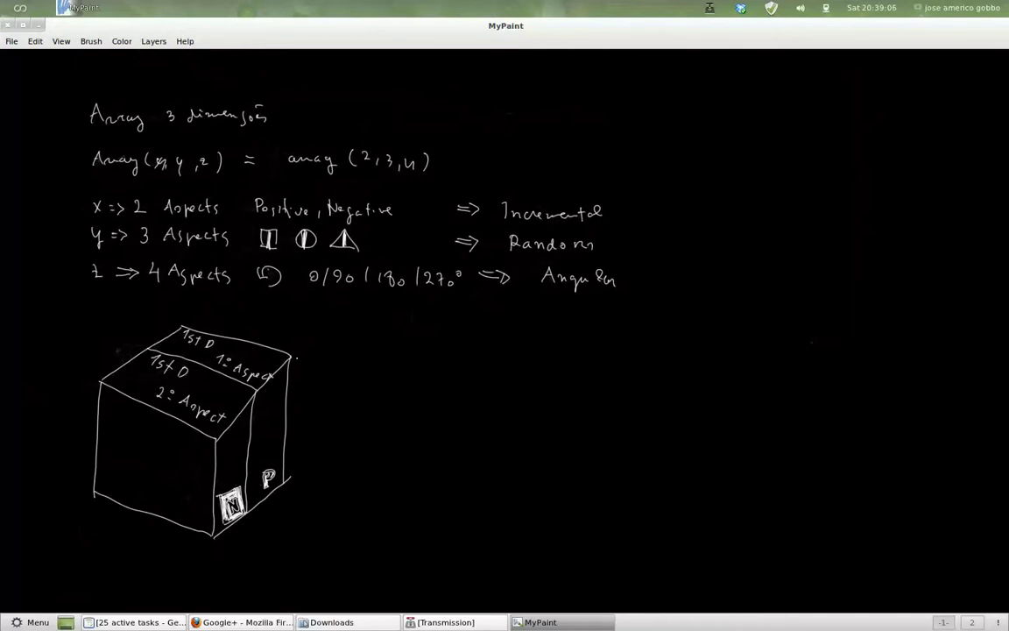
mouse_move(286, 355)
left_mouse_down()
mouse_move(350, 350)
mouse_move(399, 420)
mouse_move(404, 409)
left_mouse_up()
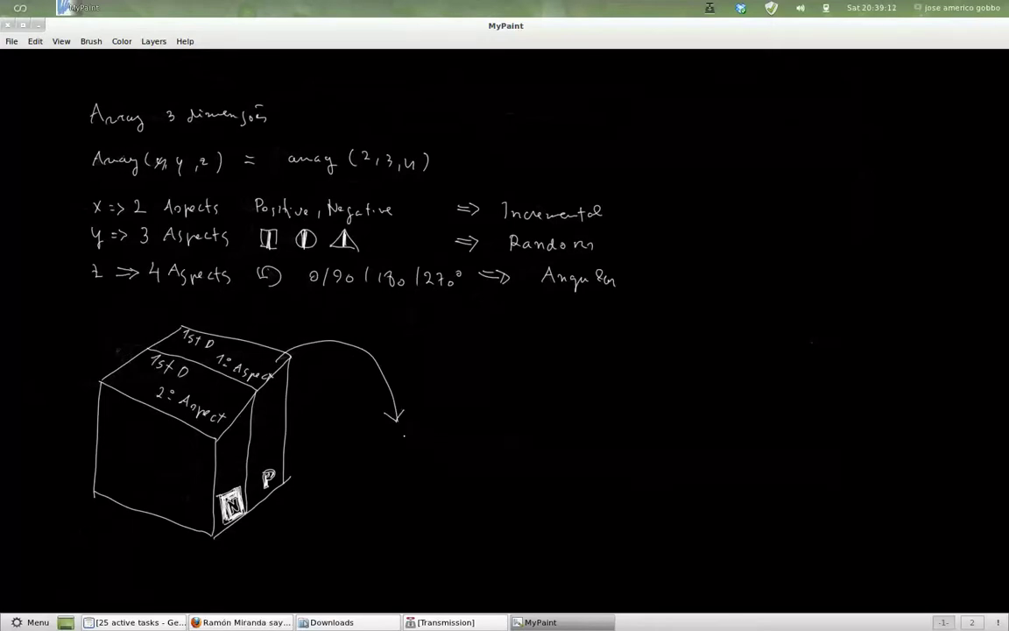
Draw a second box at the arrow's end and divide it into three sections.
mouse_move(375, 446)
left_mouse_down()
mouse_move(402, 429)
mouse_move(450, 424)
mouse_move(523, 447)
left_mouse_up()
mouse_move(377, 445)
left_mouse_down()
mouse_move(473, 494)
mouse_move(526, 451)
mouse_move(517, 551)
left_mouse_up()
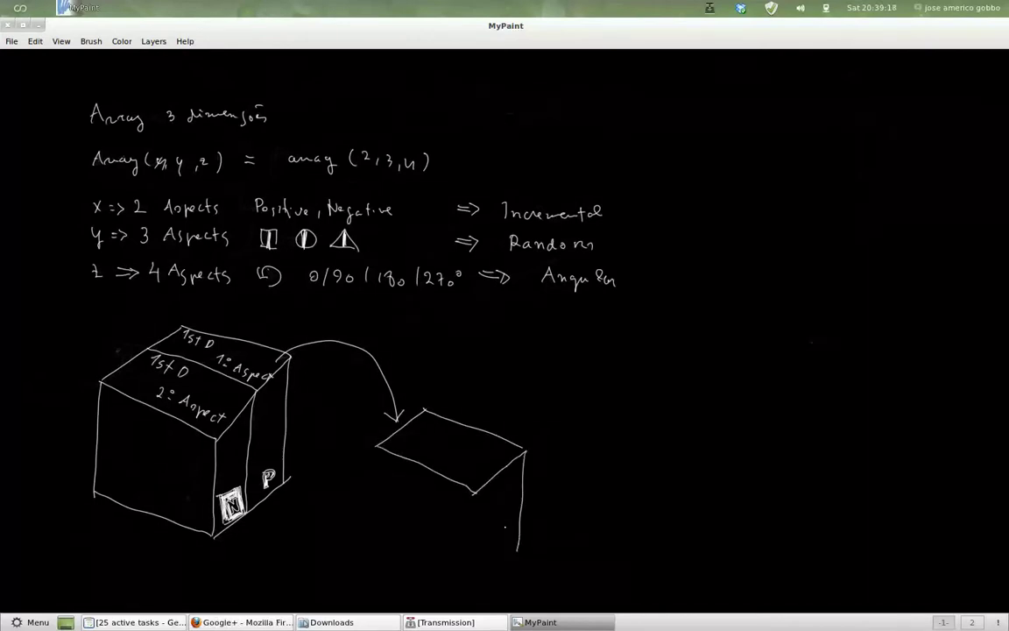
mouse_move(474, 493)
left_mouse_down()
mouse_move(475, 565)
mouse_move(518, 550)
left_mouse_up()
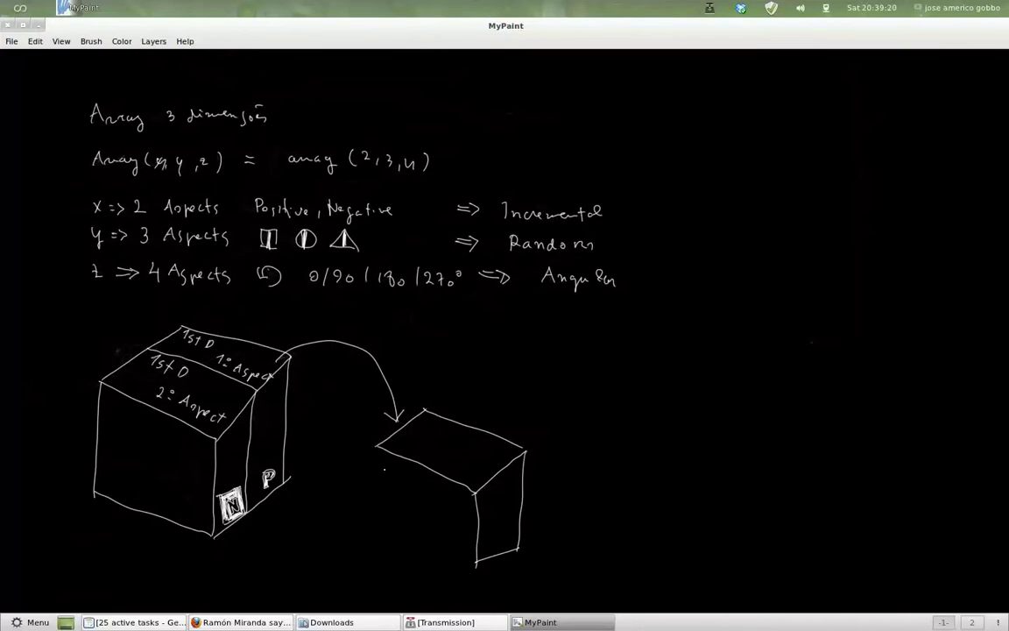
mouse_move(377, 447)
left_mouse_down()
mouse_move(373, 532)
mouse_move(476, 561)
left_mouse_up()
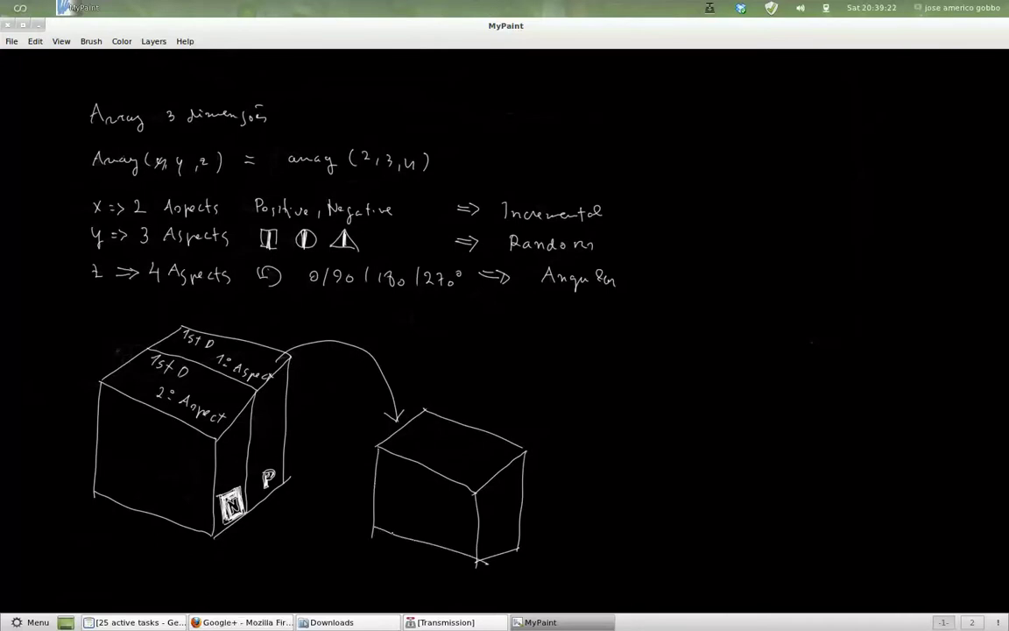
left_click_drag(458, 423, 416, 463)
mouse_move(505, 435)
left_mouse_down()
mouse_move(462, 468)
mouse_move(446, 550)
left_mouse_up()
left_click_drag(418, 467, 415, 539)
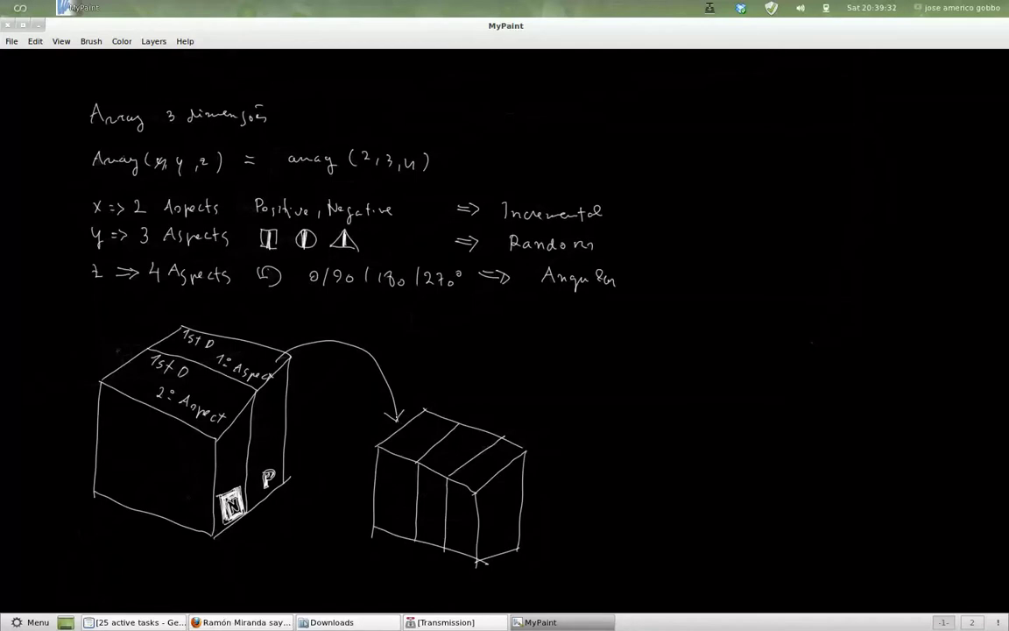
Label each section '2nd' and draw the box, circle and triangle symbols.
left_click_drag(420, 418, 427, 425)
left_click_drag(429, 426, 520, 455)
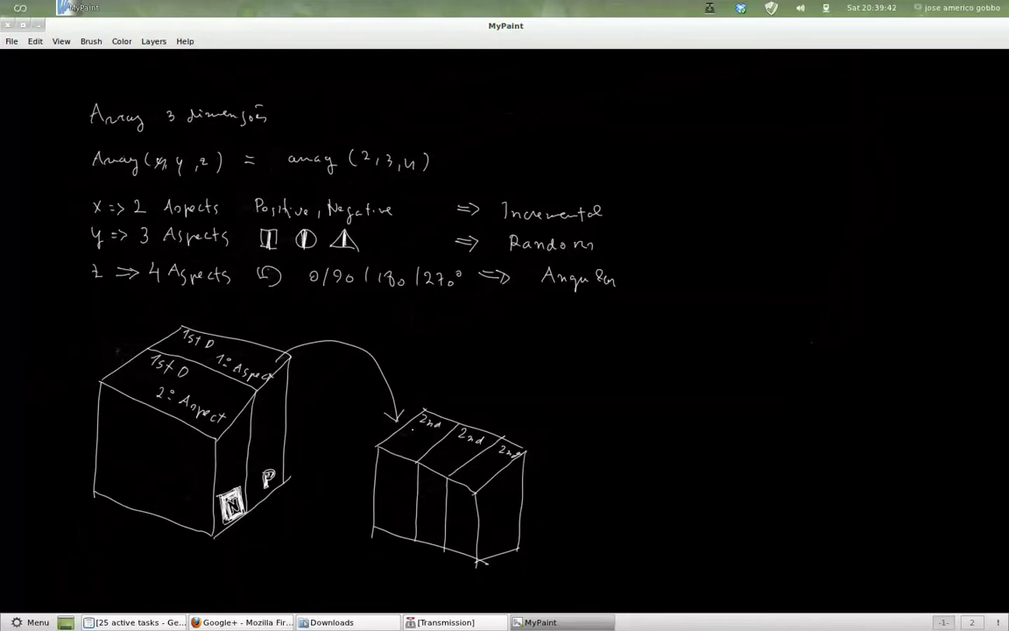
mouse_move(410, 438)
left_mouse_down()
mouse_move(420, 431)
mouse_move(419, 444)
mouse_move(445, 456)
mouse_move(458, 446)
mouse_move(451, 460)
mouse_move(492, 472)
left_mouse_up()
left_click(394, 530)
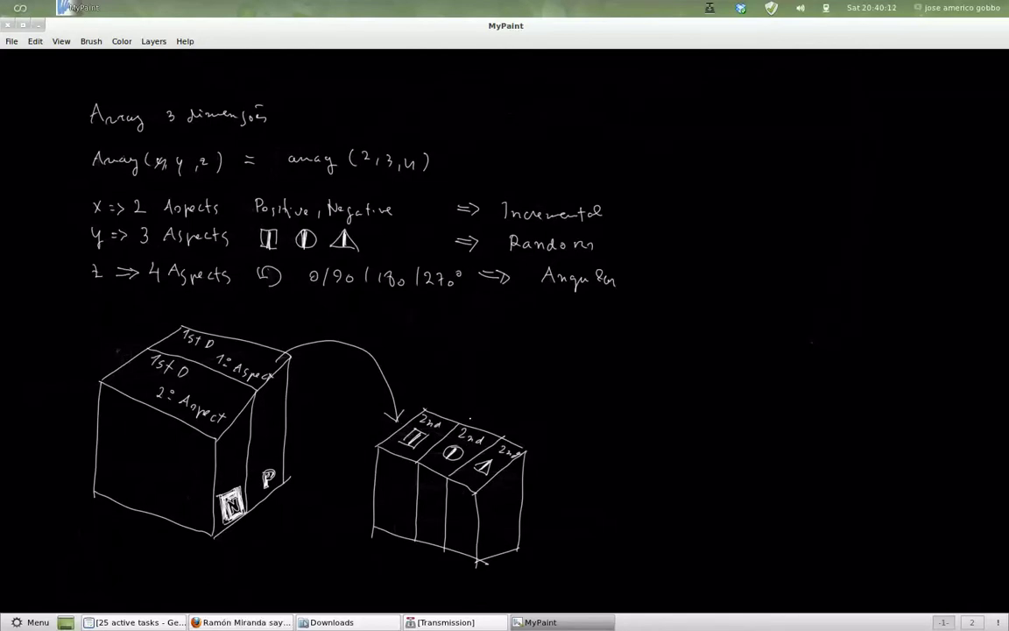
Draw a curved arrow down from the second box to a third box labelled '3rd'.
scroll(266, 366, "down", 3)
scroll(266, 365, "down", 3)
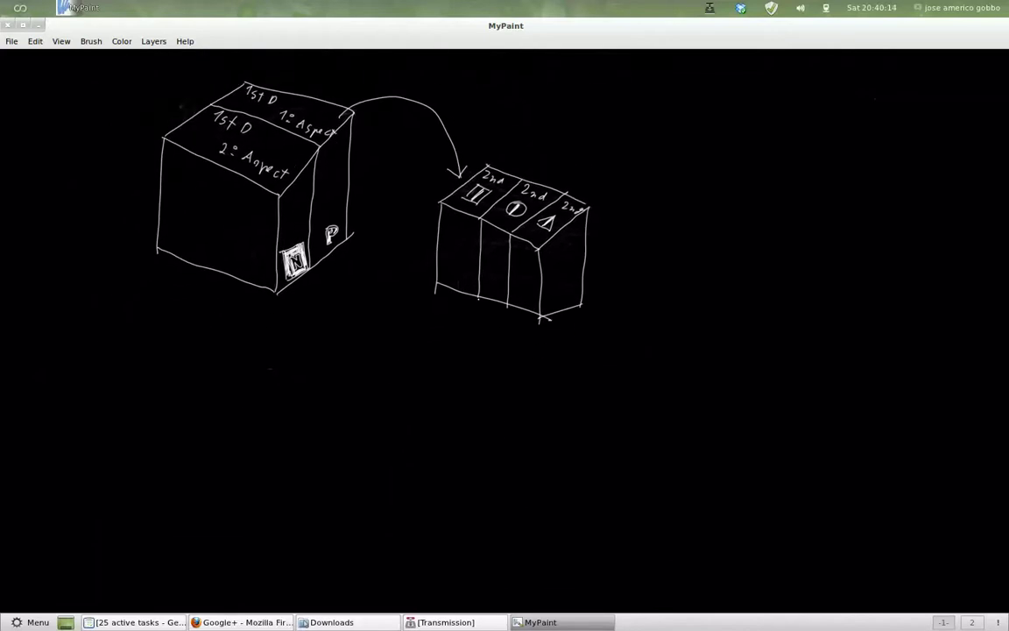
mouse_move(464, 256)
left_mouse_down()
mouse_move(428, 421)
mouse_move(501, 385)
mouse_move(603, 432)
left_mouse_up()
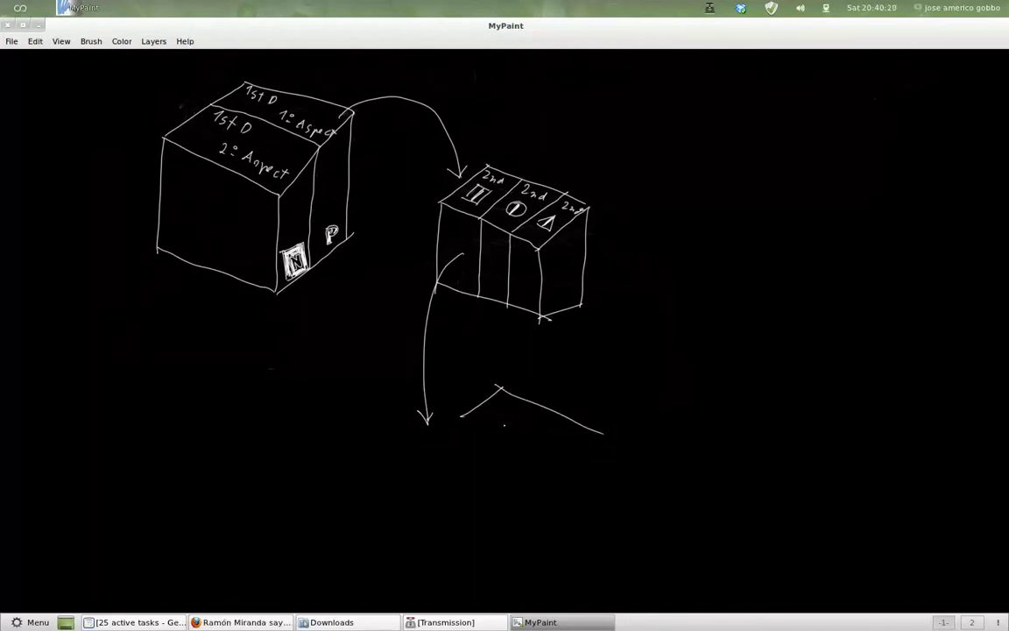
mouse_move(462, 417)
left_mouse_down()
mouse_move(550, 480)
mouse_move(604, 431)
mouse_move(593, 547)
left_mouse_up()
left_click_drag(550, 482, 543, 561)
mouse_move(462, 419)
left_mouse_down()
mouse_move(453, 517)
mouse_move(534, 569)
mouse_move(593, 543)
left_mouse_up()
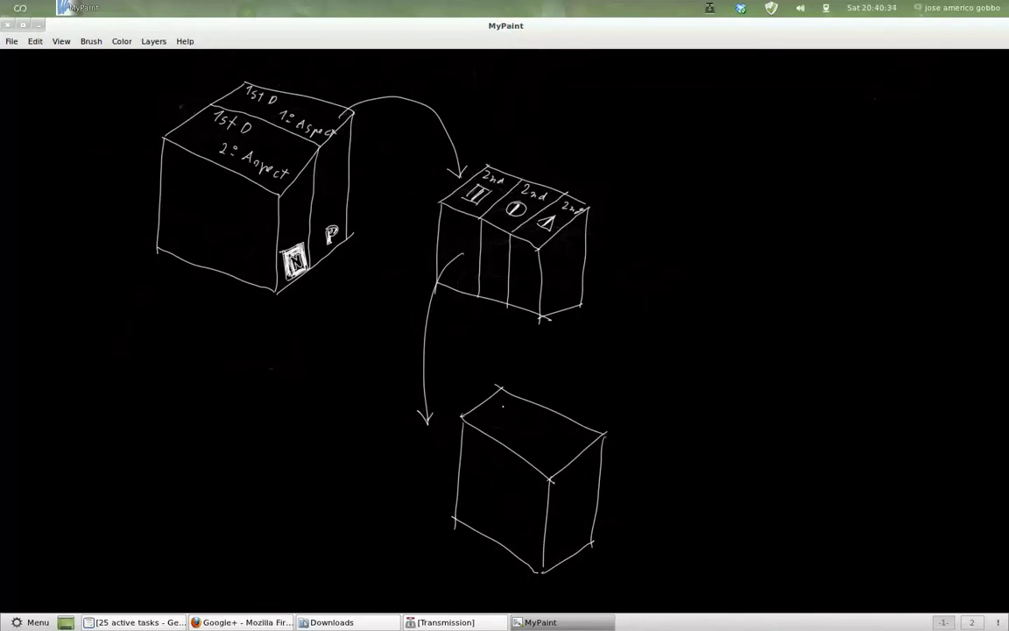
left_click_drag(499, 396, 517, 412)
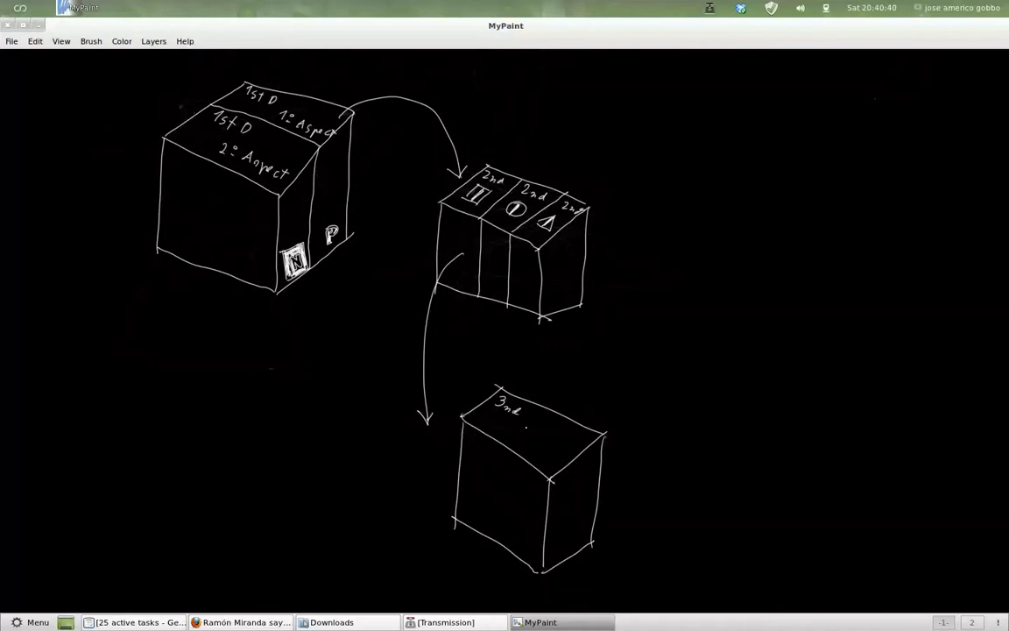
Add layer lines across the third box's faces and a box symbol on its top.
left_click_drag(462, 442, 554, 501)
left_click_drag(461, 463, 552, 522)
left_click_drag(458, 484, 548, 543)
left_click_drag(462, 501, 547, 557)
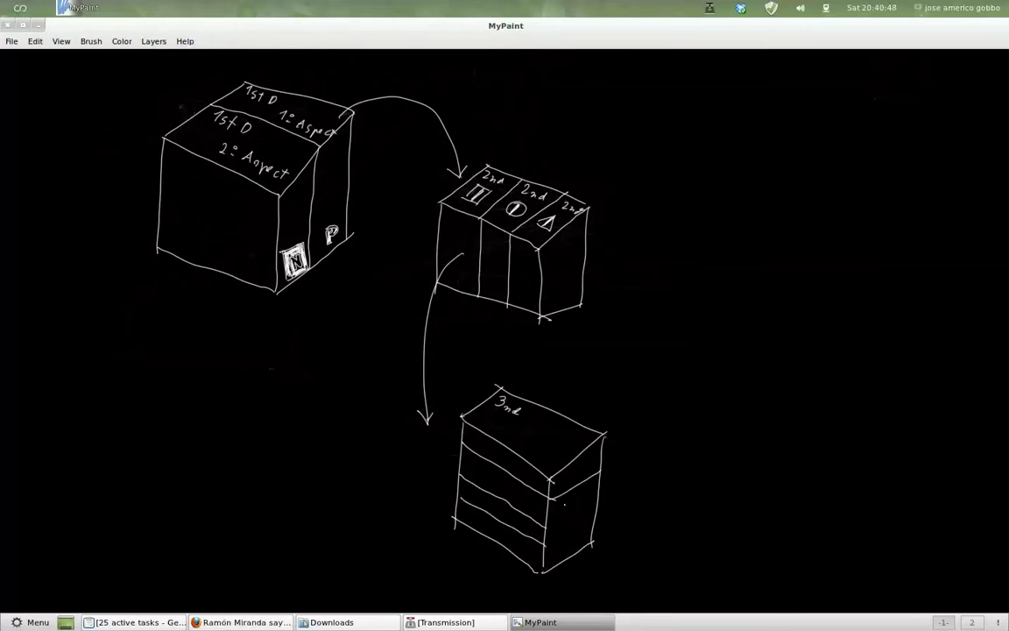
left_click_drag(566, 513, 602, 493)
mouse_move(533, 423)
left_mouse_down()
mouse_move(550, 431)
mouse_move(520, 439)
mouse_move(542, 435)
left_mouse_up()
Draw a stepped slab extending from the 3rd box with a small square on it.
left_click_drag(601, 473, 677, 501)
mouse_move(550, 495)
left_mouse_down()
mouse_move(633, 548)
mouse_move(681, 505)
mouse_move(677, 543)
mouse_move(630, 560)
left_mouse_up()
left_click_drag(630, 561, 681, 536)
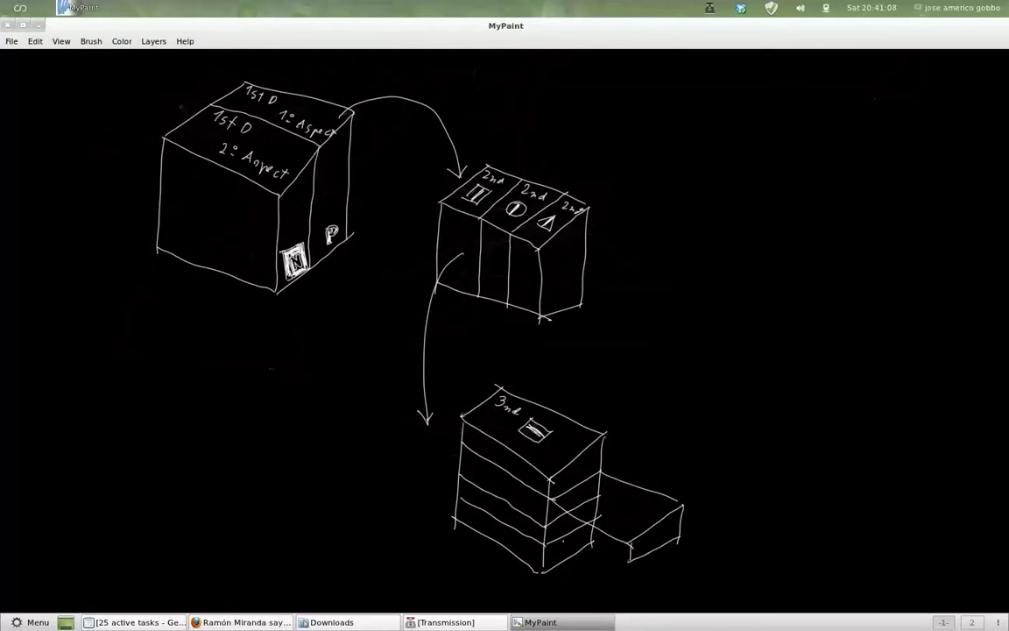
left_click_drag(557, 529, 618, 561)
left_click_drag(619, 502, 636, 510)
mouse_move(608, 512)
left_mouse_down()
mouse_move(634, 501)
mouse_move(638, 527)
left_mouse_up()
left_click_drag(541, 454, 560, 454)
Draw the lowest drawer and label its front 180°.
mouse_move(629, 562)
left_mouse_down()
mouse_move(692, 595)
mouse_move(731, 573)
left_mouse_up()
mouse_move(677, 541)
left_mouse_down()
mouse_move(738, 569)
mouse_move(694, 598)
left_mouse_up()
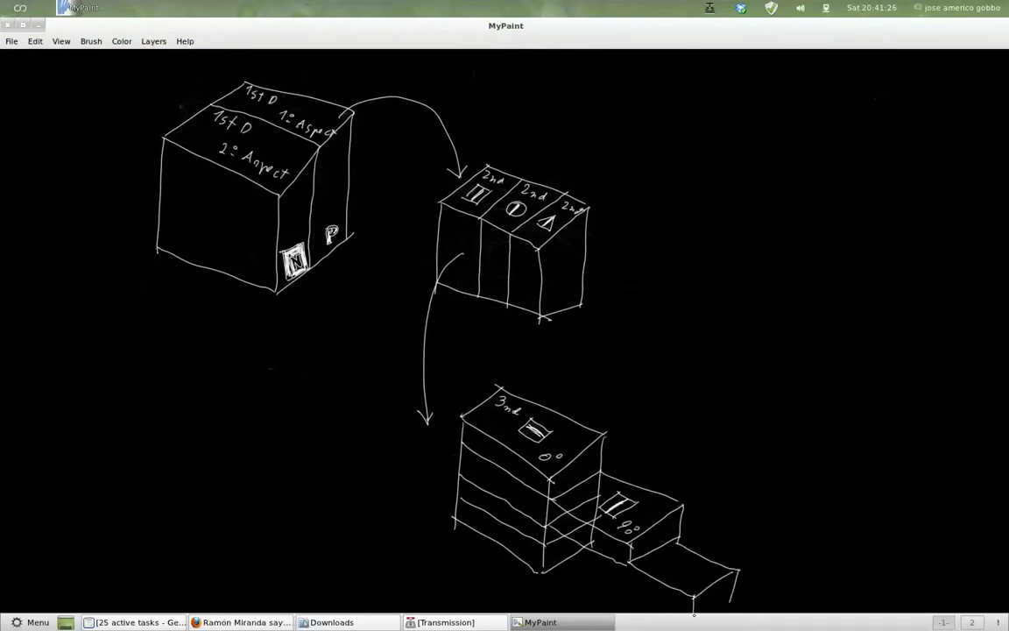
left_click_drag(626, 583, 692, 609)
left_click_drag(671, 563, 699, 571)
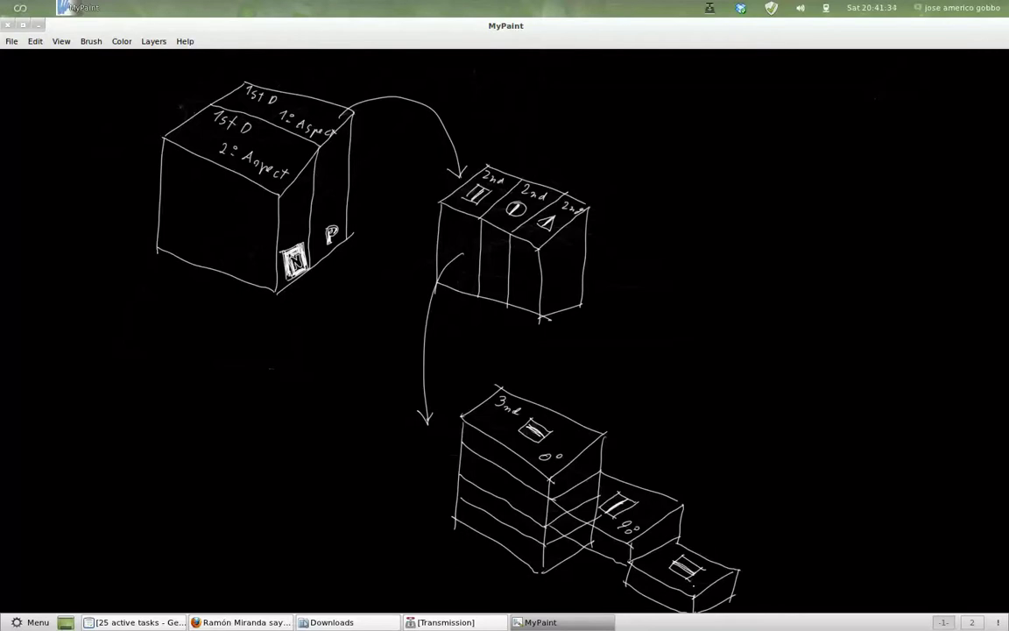
left_click_drag(674, 585, 697, 585)
Draw a fourth drawer with a small label rectangle, then pan back to the text rows.
left_click_drag(692, 519, 569, 361)
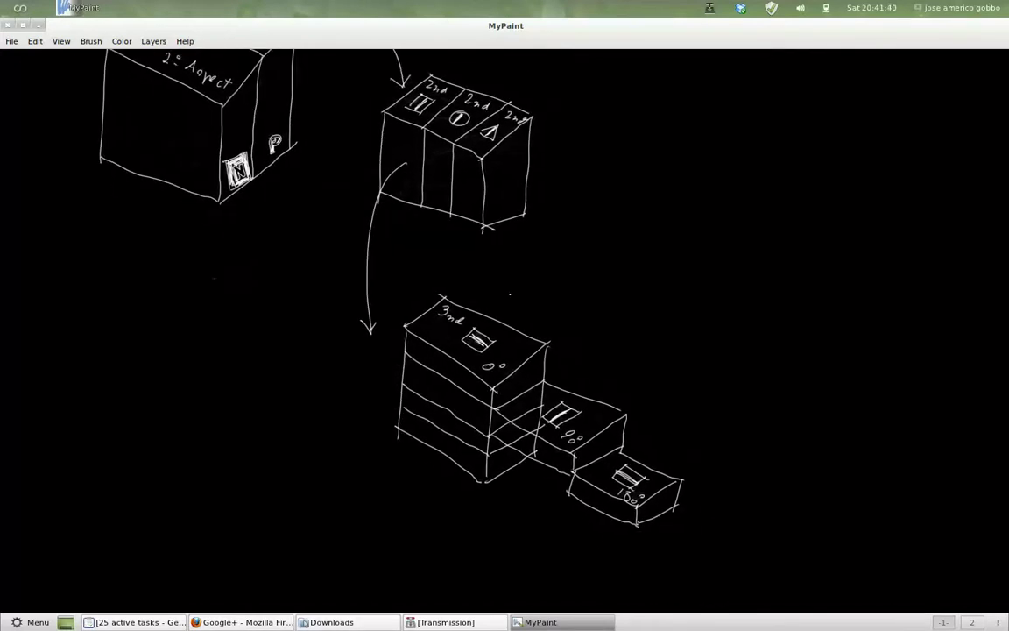
mouse_move(571, 458)
left_mouse_down()
mouse_move(616, 487)
mouse_move(666, 459)
mouse_move(664, 497)
left_mouse_up()
mouse_move(568, 457)
left_mouse_down()
mouse_move(621, 508)
mouse_move(668, 488)
left_mouse_up()
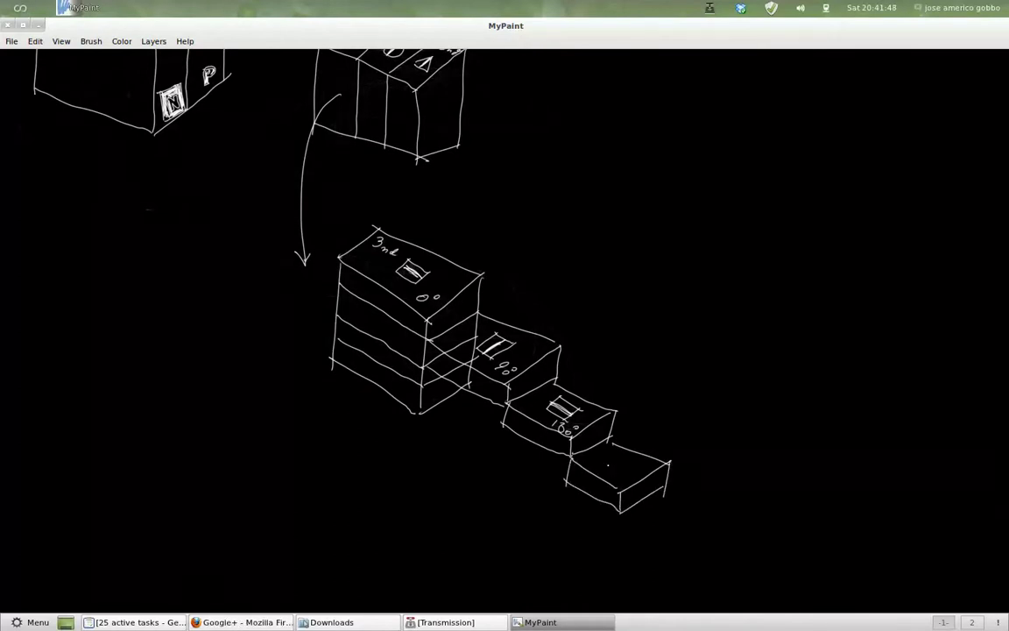
mouse_move(604, 459)
left_mouse_down()
mouse_move(624, 454)
mouse_move(613, 474)
mouse_move(630, 472)
mouse_move(623, 459)
mouse_move(624, 483)
mouse_move(634, 479)
left_mouse_up()
mouse_move(241, 226)
left_mouse_down()
mouse_move(427, 410)
mouse_move(433, 442)
mouse_move(520, 467)
mouse_move(489, 496)
left_mouse_up()
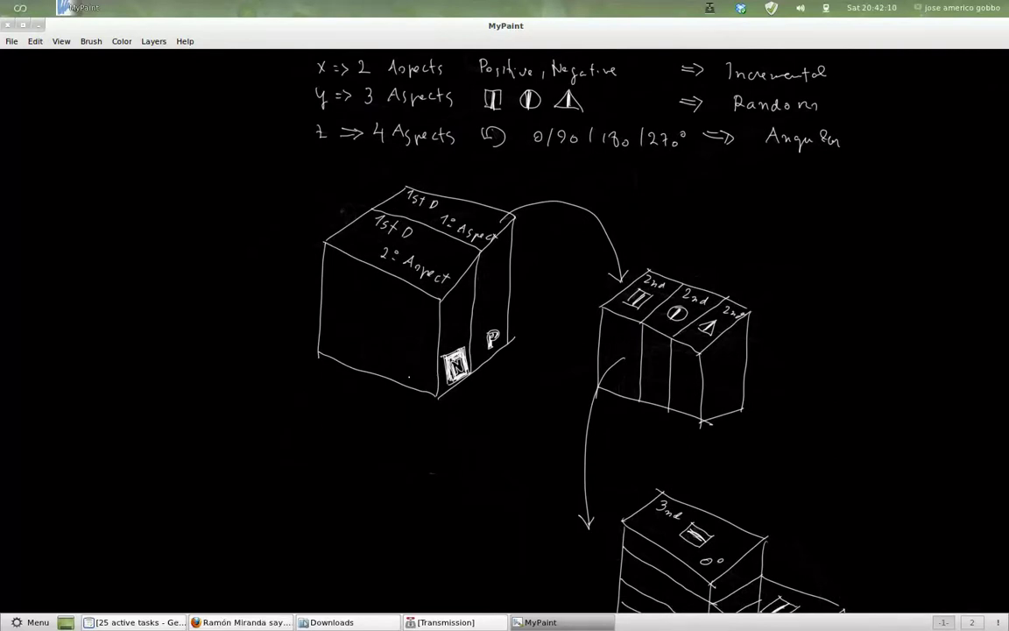
Draw a curved arrow down from the first cube to a new three-compartment box.
left_click_drag(408, 371, 377, 478)
mouse_move(318, 469)
left_mouse_down()
mouse_move(413, 490)
mouse_move(393, 519)
mouse_move(317, 469)
left_mouse_up()
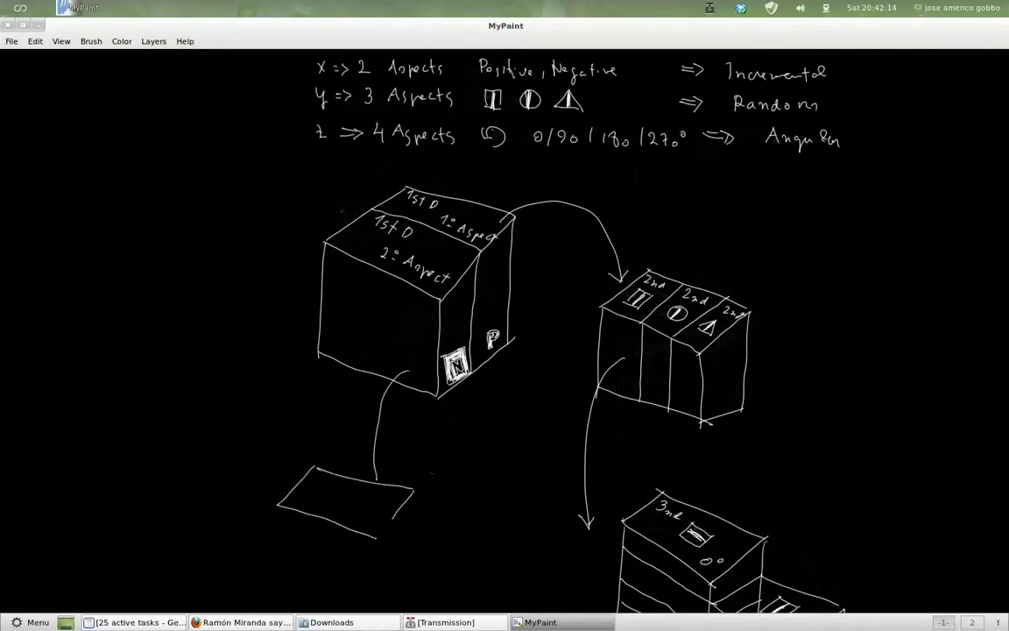
left_click_drag(414, 489, 417, 567)
mouse_move(377, 538)
left_mouse_down()
mouse_move(379, 587)
mouse_move(424, 556)
left_mouse_up()
mouse_move(278, 505)
left_mouse_down()
mouse_move(278, 552)
mouse_move(376, 585)
left_mouse_up()
left_click_drag(306, 506, 335, 476)
mouse_move(346, 520)
left_mouse_down()
mouse_move(374, 478)
mouse_move(329, 475)
mouse_move(382, 500)
mouse_move(406, 491)
mouse_move(363, 520)
mouse_move(382, 519)
mouse_move(375, 506)
mouse_move(379, 517)
left_mouse_up()
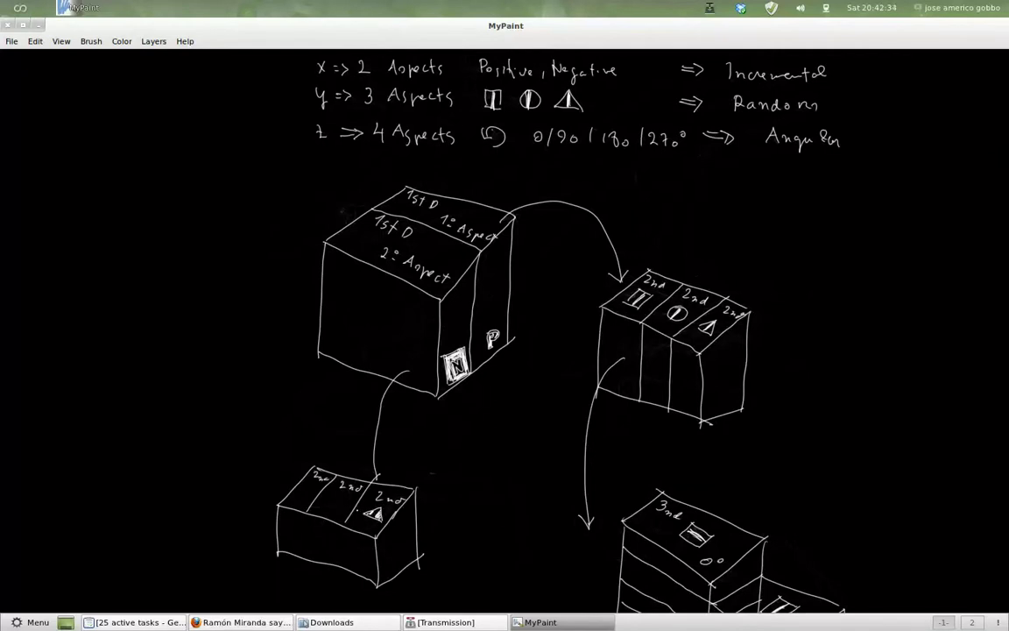
Draw the circle in the middle compartment and the bar symbol in the left one.
mouse_move(338, 493)
left_mouse_down()
mouse_move(331, 506)
mouse_move(338, 493)
mouse_move(342, 504)
left_mouse_up()
left_click(310, 495)
mouse_move(301, 498)
left_mouse_down()
mouse_move(314, 485)
mouse_move(314, 498)
mouse_move(301, 497)
left_mouse_up()
left_click_drag(304, 486, 310, 497)
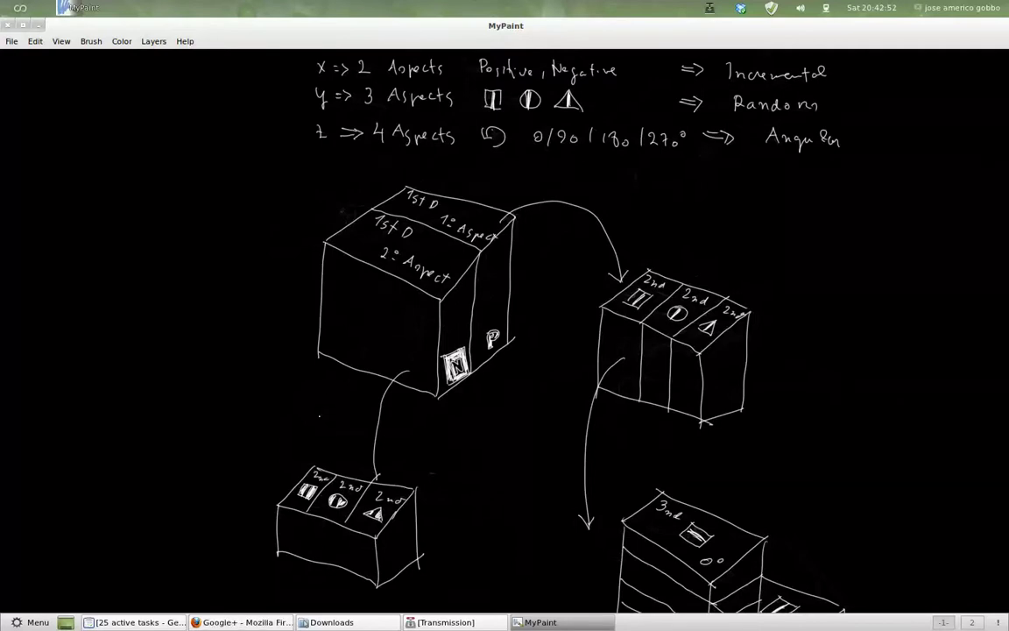
Draw an arrow down from the lower-left box and outline a new cube's top.
scroll(431, 474, "down", 2)
scroll(394, 447, "down", 3)
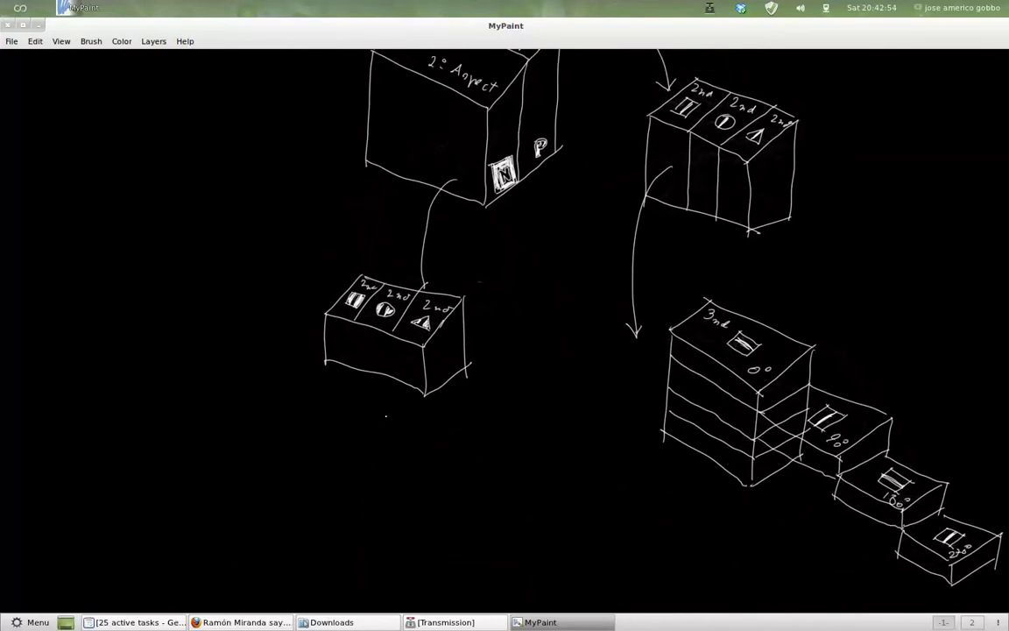
mouse_move(396, 362)
left_mouse_down()
mouse_move(406, 470)
mouse_move(414, 465)
left_mouse_up()
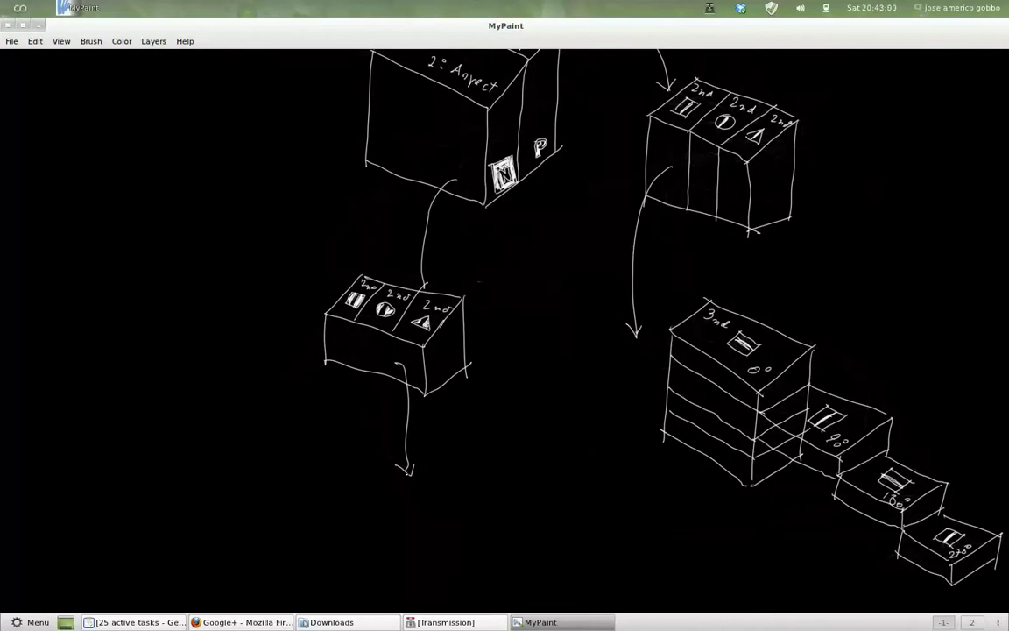
mouse_move(353, 518)
left_mouse_down()
mouse_move(407, 469)
mouse_move(455, 456)
mouse_move(505, 477)
left_mouse_up()
left_click_drag(364, 498, 458, 534)
left_click_drag(510, 482, 455, 533)
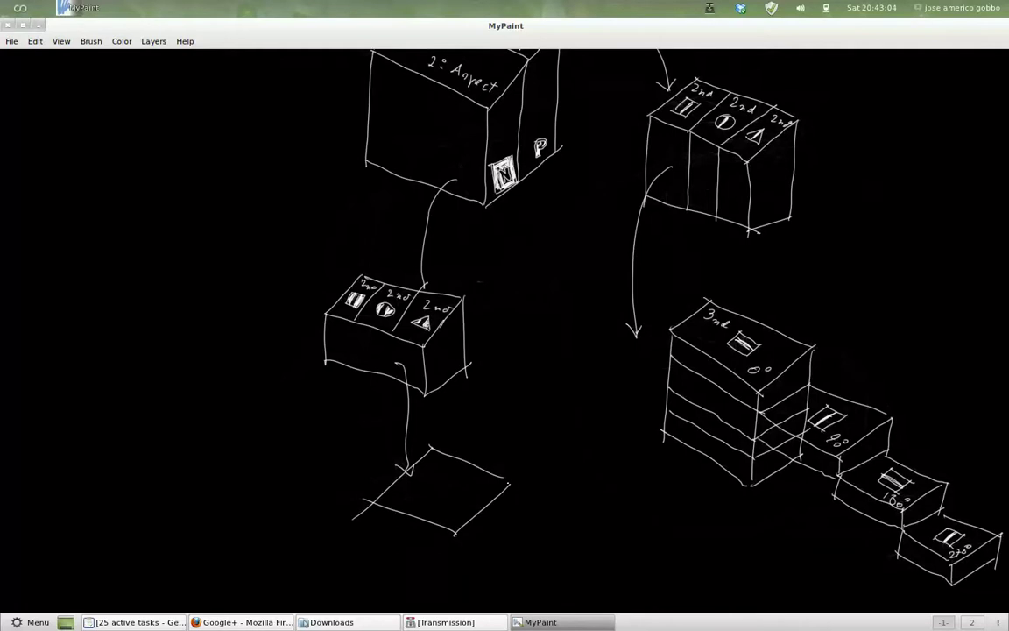
Finish the cube's edges and add four drawer lines across its faces.
scroll(592, 315, "down", 1)
scroll(592, 315, "down", 3)
scroll(592, 315, "down", 3)
left_click_drag(505, 299, 495, 423)
left_click_drag(448, 349, 440, 433)
mouse_move(367, 320)
left_mouse_down()
mouse_move(357, 421)
mouse_move(435, 445)
mouse_move(489, 407)
mouse_move(501, 380)
left_mouse_up()
mouse_move(445, 392)
left_mouse_down()
mouse_move(501, 362)
mouse_move(488, 349)
left_mouse_up()
left_click_drag(373, 346, 447, 356)
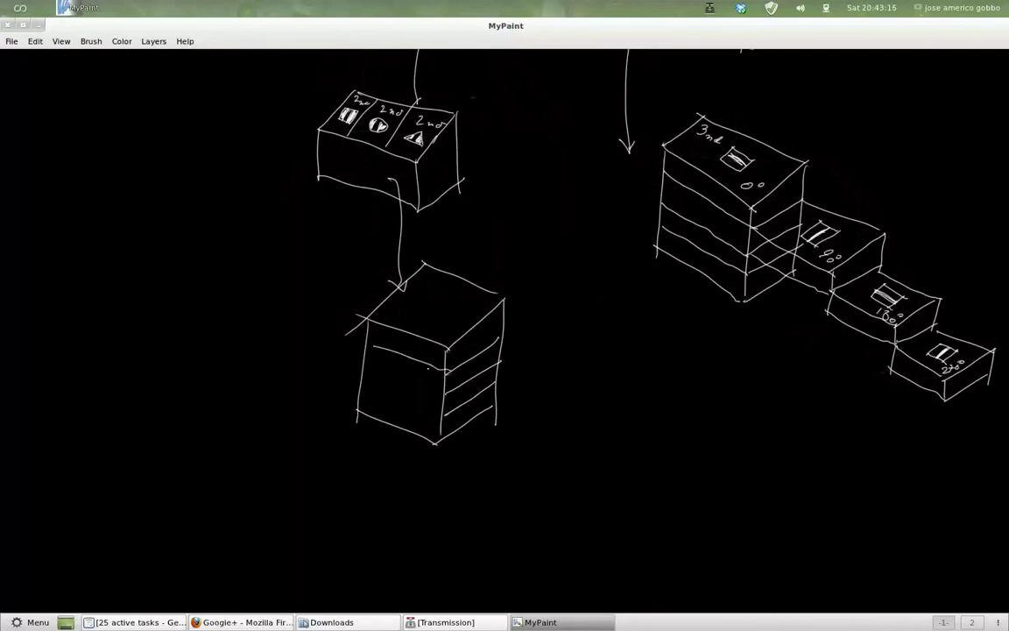
left_click_drag(373, 368, 445, 376)
left_click_drag(371, 389, 443, 397)
left_click_drag(366, 406, 441, 417)
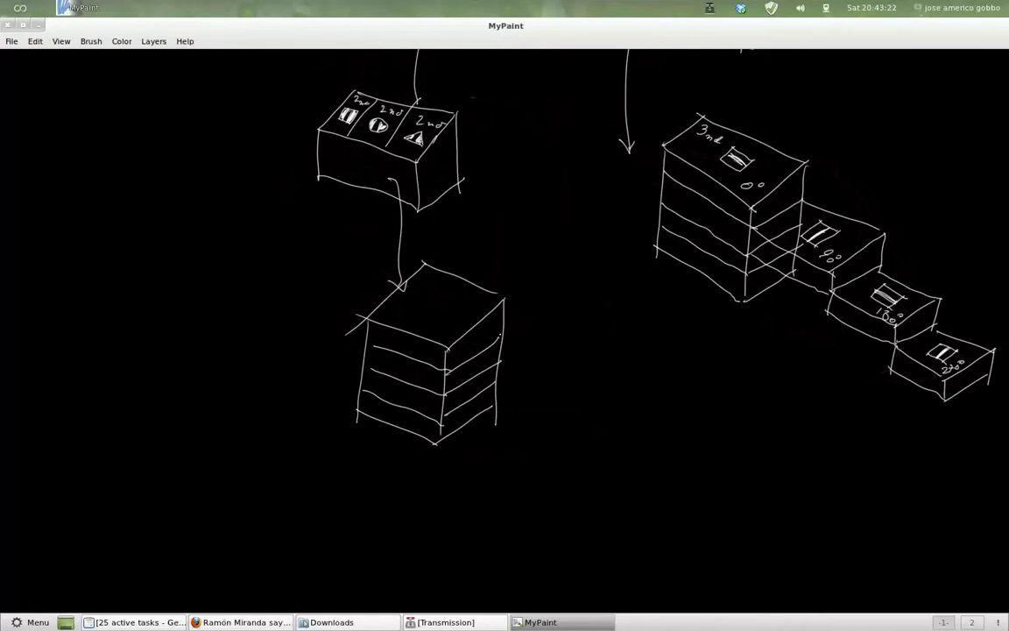
Add a handle on the cube's top and a drawer pulled out of its side.
mouse_move(455, 302)
left_mouse_down()
mouse_move(447, 316)
mouse_move(430, 313)
mouse_move(450, 311)
left_mouse_up()
left_click_drag(506, 333, 571, 371)
left_click_drag(447, 368, 508, 410)
left_click_drag(571, 374, 515, 408)
left_click_drag(572, 372, 574, 409)
mouse_move(514, 405)
left_mouse_down()
mouse_move(515, 431)
mouse_move(573, 398)
left_mouse_up()
left_click_drag(403, 355, 465, 394)
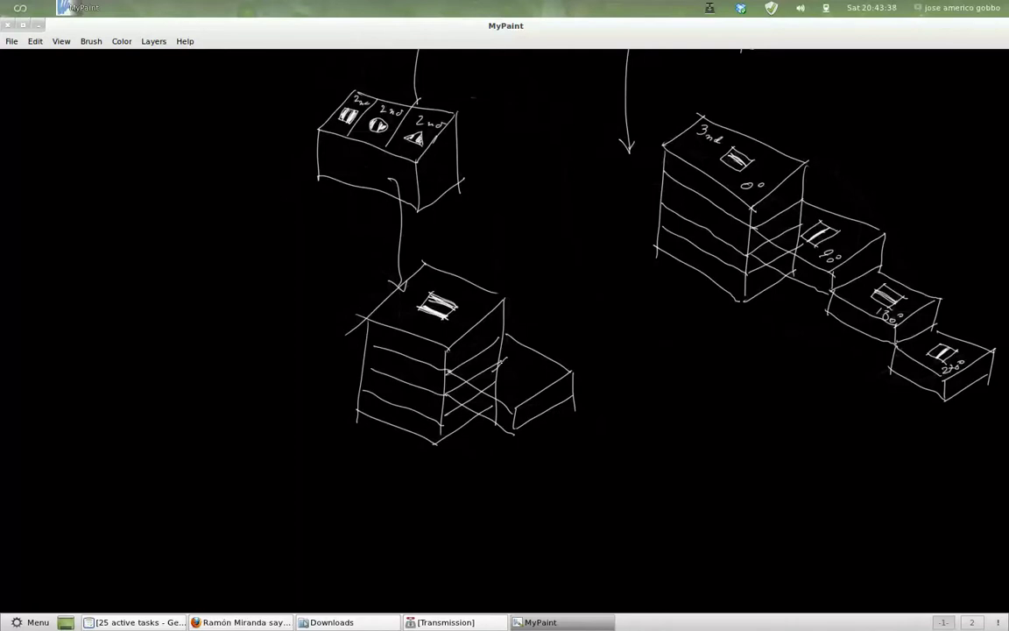
Add a handle to the pulled-out drawer and draw the next stepped drawer with its handle.
mouse_move(506, 359)
left_mouse_down()
mouse_move(511, 384)
mouse_move(530, 366)
mouse_move(527, 379)
left_mouse_up()
left_click_drag(515, 431, 570, 476)
left_click_drag(574, 397, 641, 427)
left_click_drag(572, 474, 638, 449)
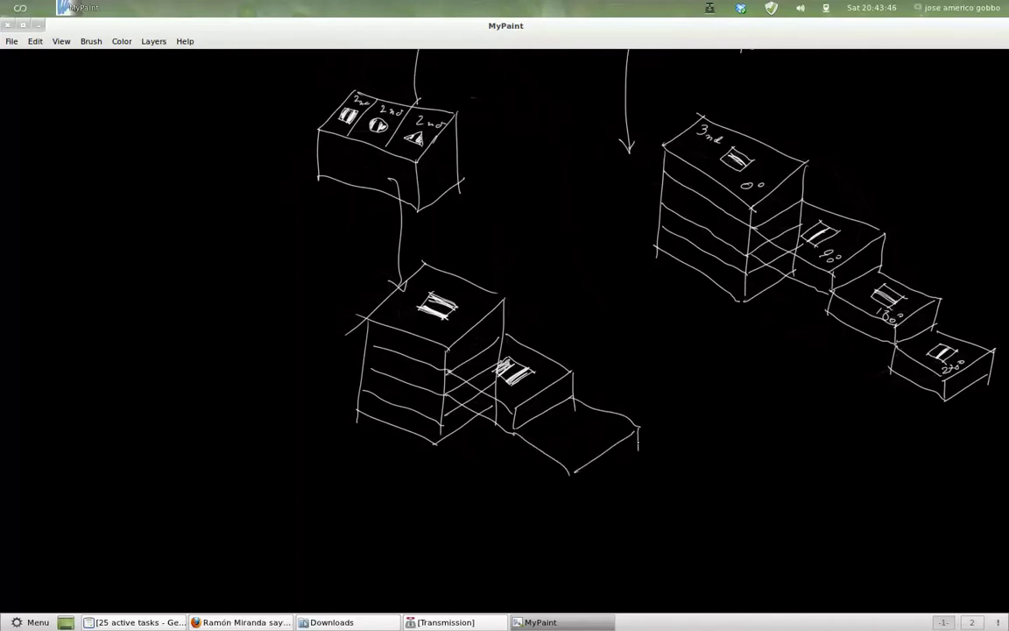
mouse_move(512, 429)
left_mouse_down()
mouse_move(571, 493)
mouse_move(642, 451)
left_mouse_up()
mouse_move(566, 424)
left_mouse_down()
mouse_move(593, 440)
mouse_move(597, 429)
mouse_move(592, 447)
mouse_move(563, 441)
mouse_move(577, 445)
left_mouse_up()
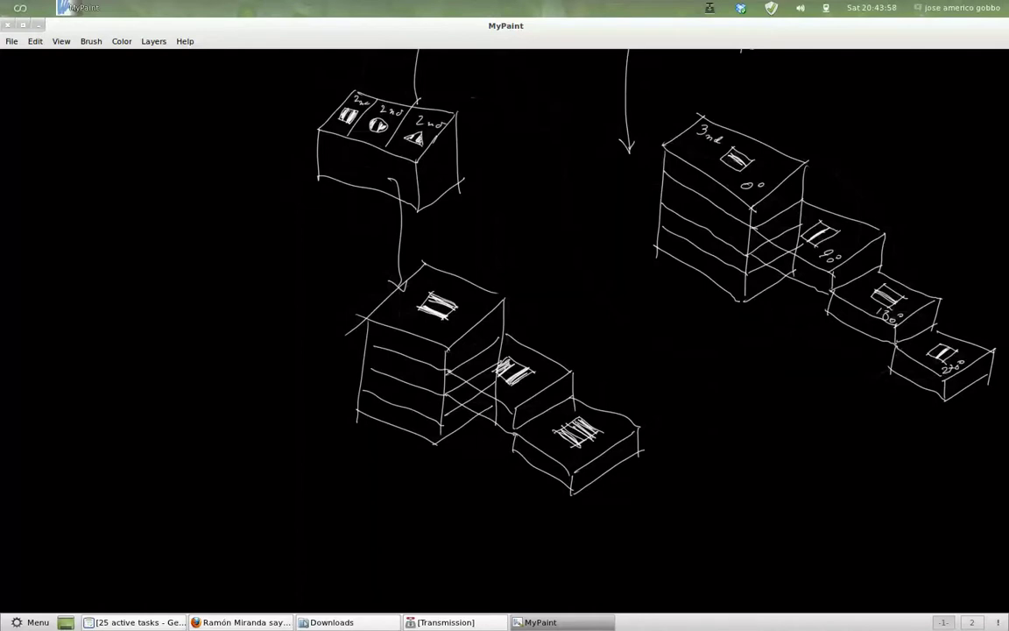
Write angle labels beside the drawers: the new drawer's angle, then 0° and 90° above.
left_click_drag(572, 457, 580, 465)
left_click_drag(584, 453, 583, 455)
mouse_move(517, 391)
left_mouse_down()
mouse_move(515, 399)
mouse_move(523, 392)
left_mouse_up()
left_click_drag(449, 331, 452, 334)
left_click_drag(454, 324, 456, 325)
Draw the lowest stepped drawer with a handle bar and label it 270°.
left_click_drag(572, 495, 629, 522)
mouse_move(640, 453)
left_mouse_down()
mouse_move(696, 481)
mouse_move(645, 515)
left_mouse_up()
mouse_move(697, 480)
left_mouse_down()
mouse_move(691, 514)
mouse_move(638, 543)
left_mouse_up()
left_click_drag(638, 543, 697, 506)
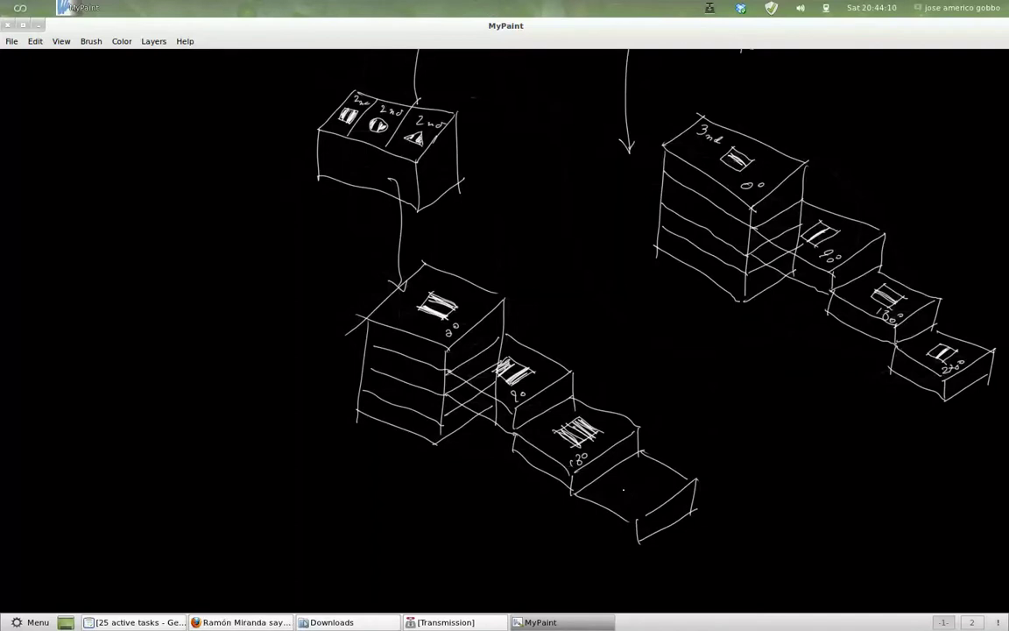
mouse_move(618, 489)
left_mouse_down()
mouse_move(652, 483)
mouse_move(633, 497)
mouse_move(650, 496)
left_mouse_up()
left_click_drag(642, 503, 664, 498)
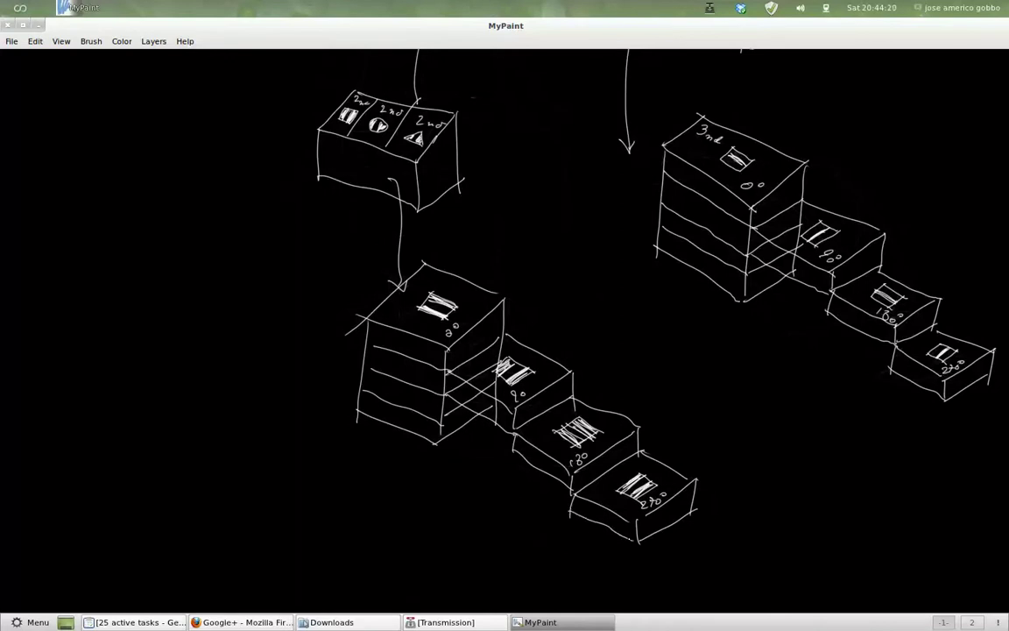
mouse_move(595, 494)
left_mouse_down()
mouse_move(765, 491)
mouse_move(687, 431)
mouse_move(626, 467)
left_mouse_up()
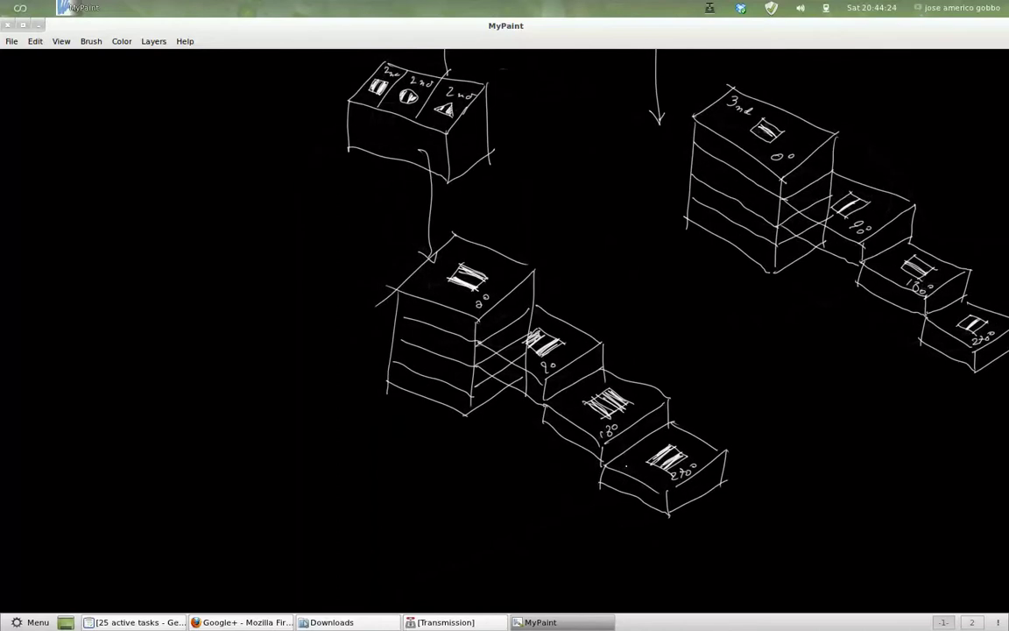
Handwrite the caption '3rd D Negative' above the lower-left drawer stack.
scroll(625, 467, "down", 1)
scroll(613, 469, "down", 1)
scroll(549, 478, "up", 2)
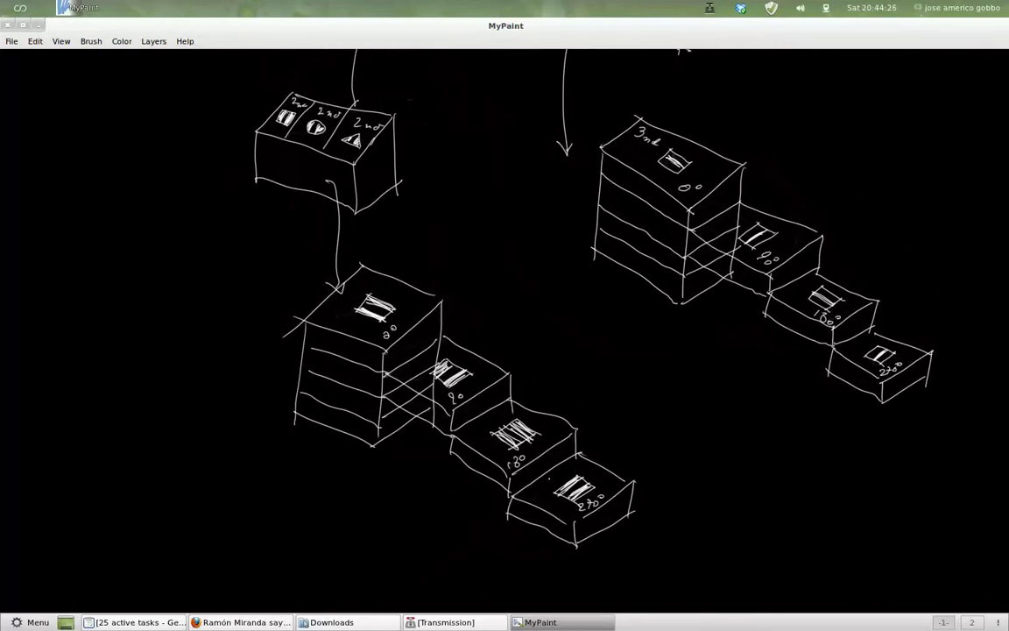
left_click_drag(549, 479, 537, 482)
scroll(576, 402, "down", 1)
scroll(443, 415, "up", 1)
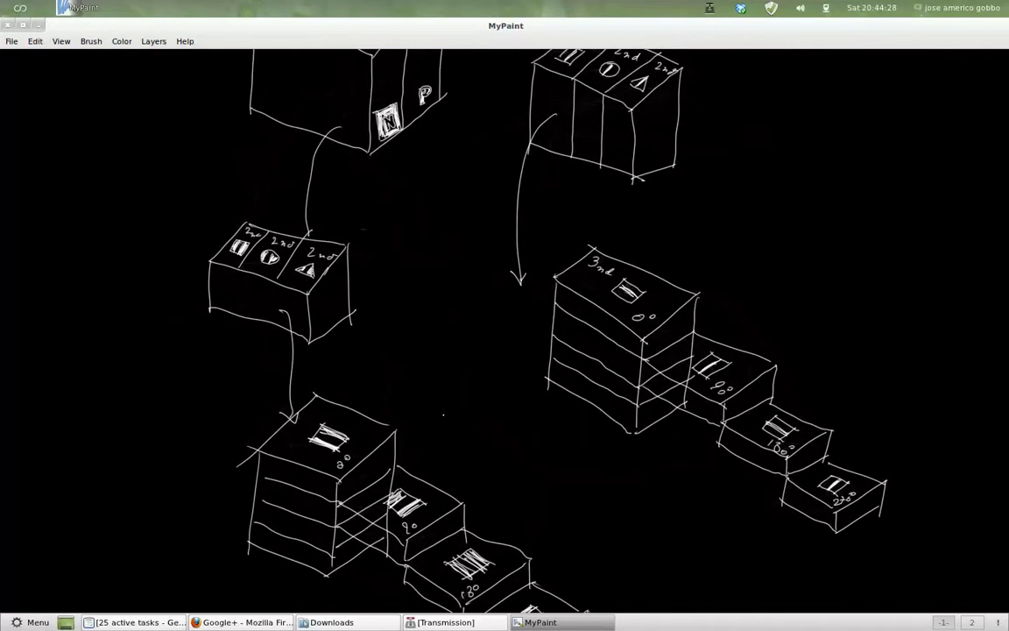
mouse_move(347, 377)
left_mouse_down()
mouse_move(349, 392)
mouse_move(369, 394)
mouse_move(379, 382)
mouse_move(392, 408)
mouse_move(424, 405)
mouse_move(422, 428)
mouse_move(445, 431)
left_mouse_up()
left_click(391, 396)
mouse_move(448, 418)
left_mouse_down()
mouse_move(450, 432)
mouse_move(469, 424)
mouse_move(477, 436)
left_mouse_up()
Handwrite '3rd D Positive' above the right-hand stack.
mouse_move(626, 228)
left_mouse_down()
mouse_move(627, 241)
mouse_move(658, 233)
mouse_move(668, 257)
left_mouse_up()
mouse_move(668, 245)
left_mouse_down()
mouse_move(670, 258)
mouse_move(711, 272)
left_mouse_up()
left_click_drag(718, 261, 736, 289)
left_click_drag(740, 276, 759, 287)
Caption the upper-right box '2nd Positive' and the left connecting line '2nd Negative'.
left_click_drag(526, 263, 453, 451)
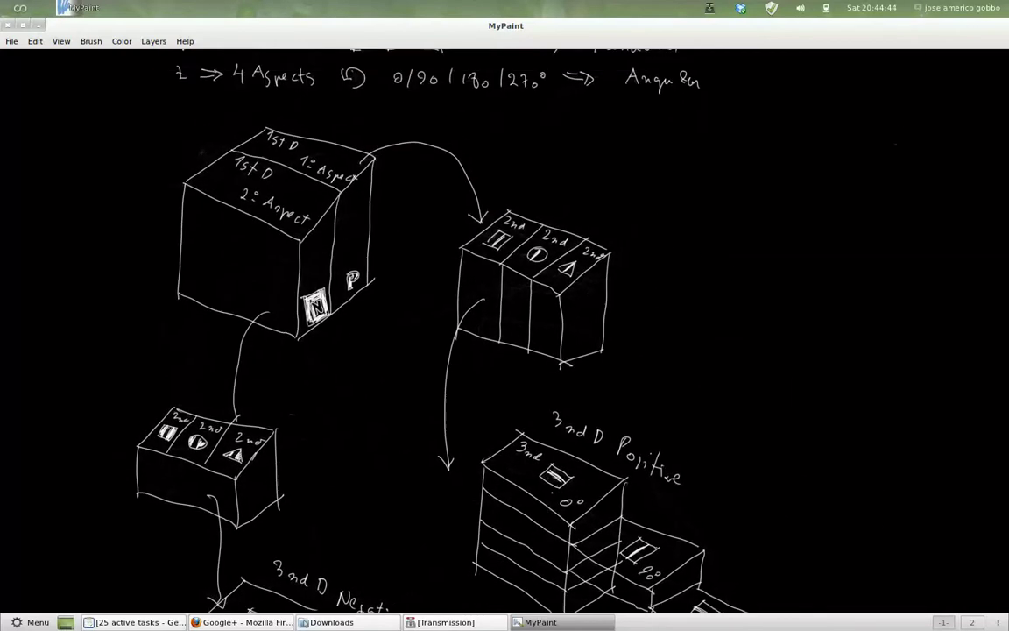
left_click_drag(548, 304, 533, 333)
left_click_drag(502, 210, 531, 226)
left_click(542, 226)
mouse_move(561, 215)
left_mouse_down()
mouse_move(562, 239)
mouse_move(578, 226)
mouse_move(601, 240)
mouse_move(624, 231)
left_mouse_up()
left_click_drag(626, 236, 631, 241)
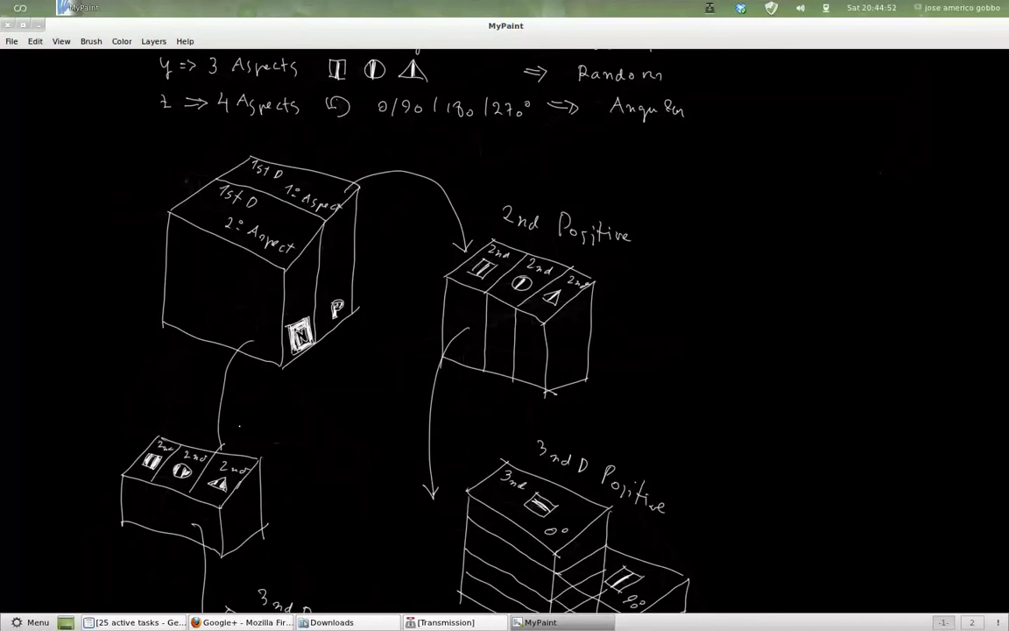
mouse_move(236, 423)
left_mouse_down()
mouse_move(267, 437)
mouse_move(290, 422)
mouse_move(304, 448)
mouse_move(319, 443)
left_mouse_up()
mouse_move(324, 422)
left_mouse_down()
mouse_move(325, 442)
mouse_move(346, 445)
left_mouse_up()
left_click_drag(347, 442, 354, 443)
Write '1st Dimension' above the first cube near the Array 3 dimensões heading.
mouse_move(190, 152)
left_mouse_down()
mouse_move(249, 242)
mouse_move(279, 346)
mouse_move(299, 345)
left_mouse_up()
left_click_drag(294, 338, 377, 344)
left_click(331, 337)
left_click_drag(382, 337, 410, 339)
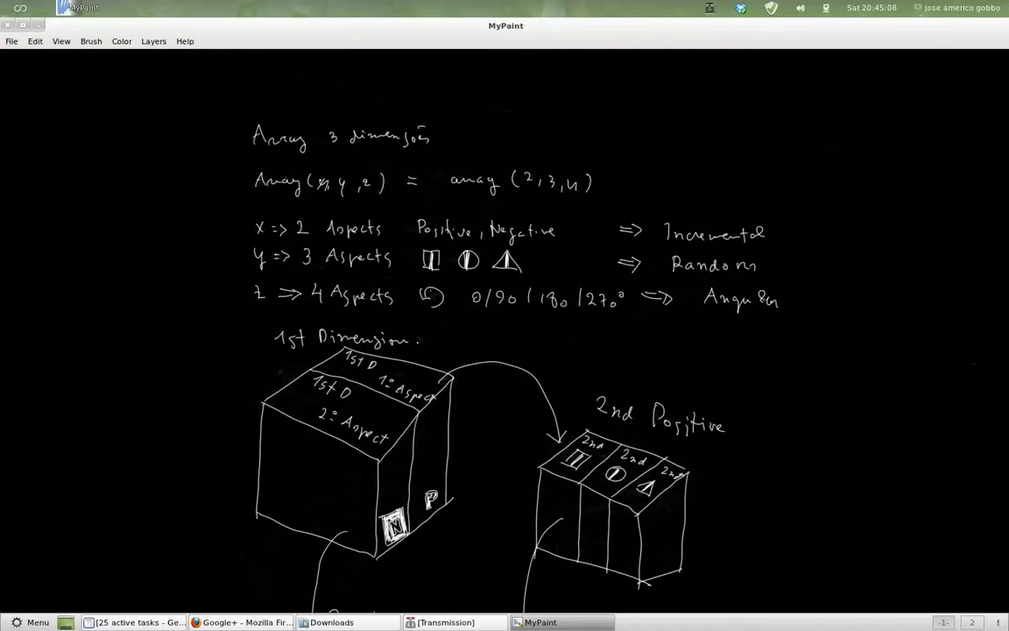
Append 'with Aspects (2)' to the '1st Dimension' caption, then zoom out.
left_click_drag(426, 336, 445, 339)
left_click(454, 336)
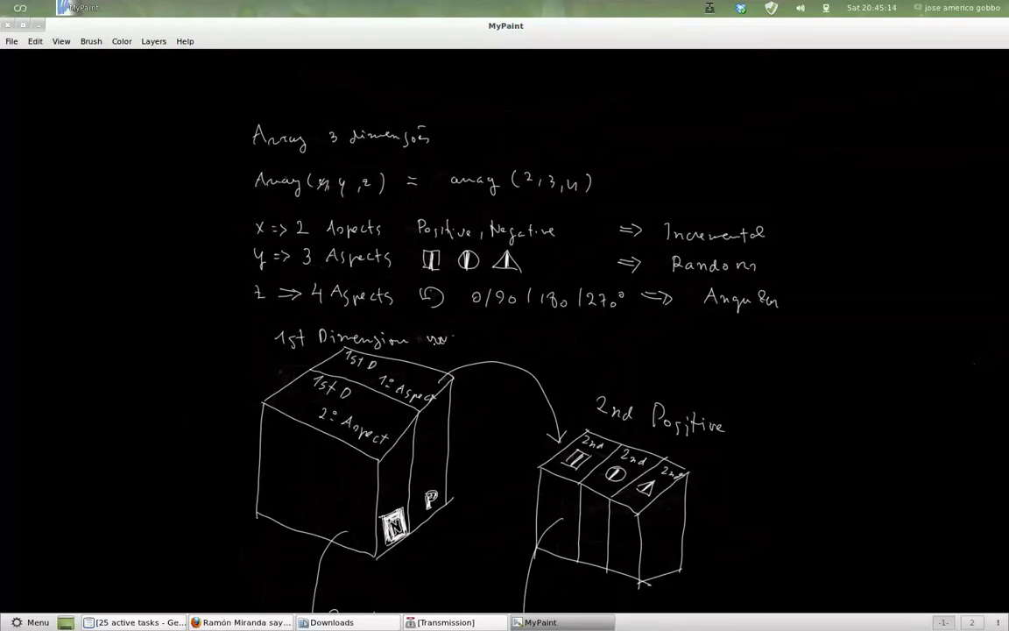
left_click_drag(454, 334, 520, 345)
left_click_drag(526, 340, 577, 350)
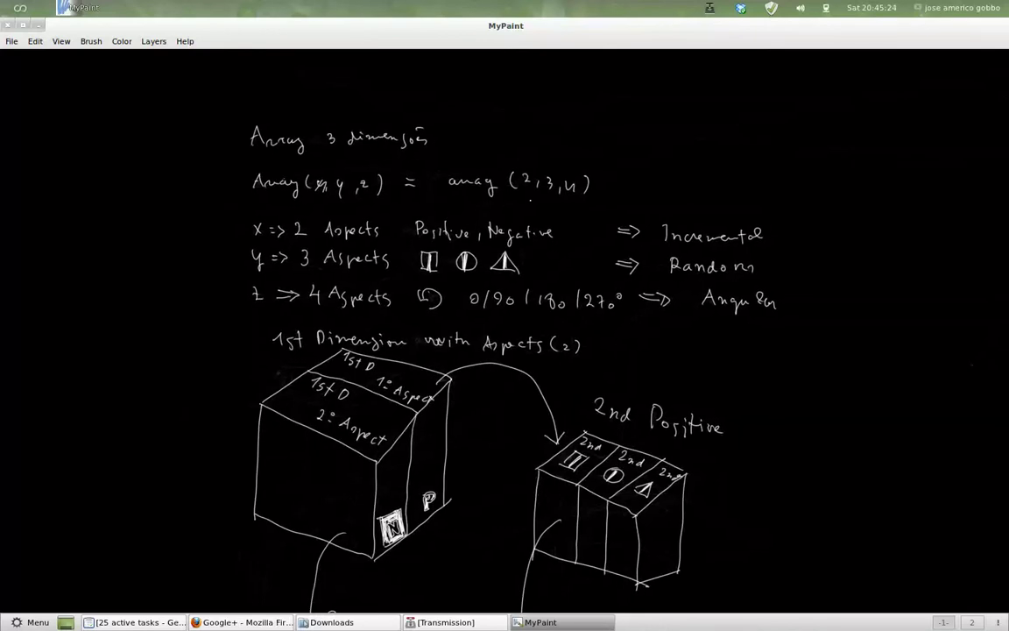
scroll(538, 190, "down", 2)
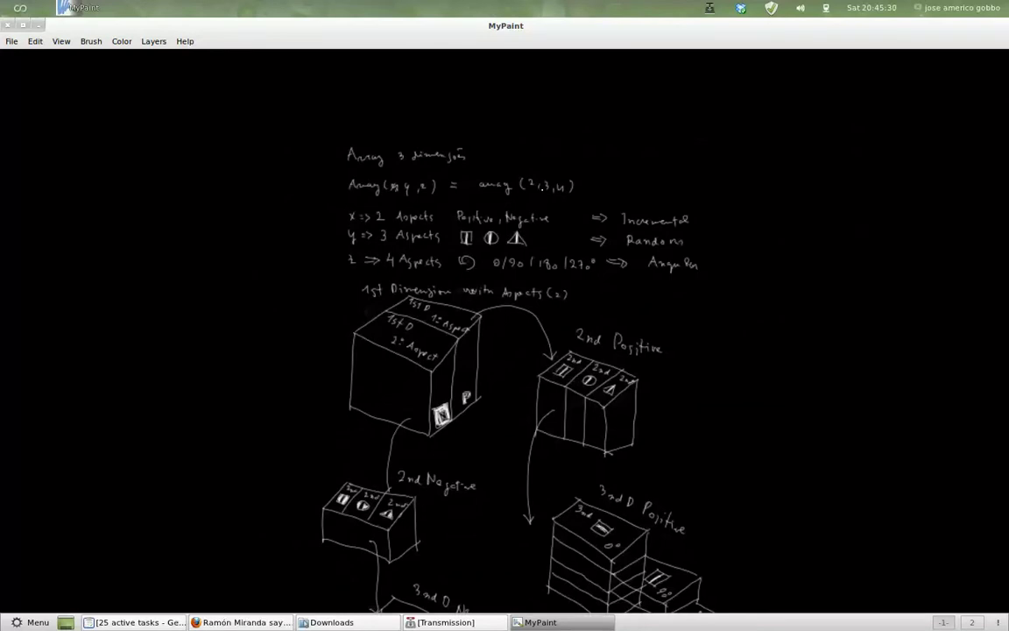
Draw a horizontal dividing line with a down arrow on empty canvas below the diagrams.
scroll(544, 187, "down", 1)
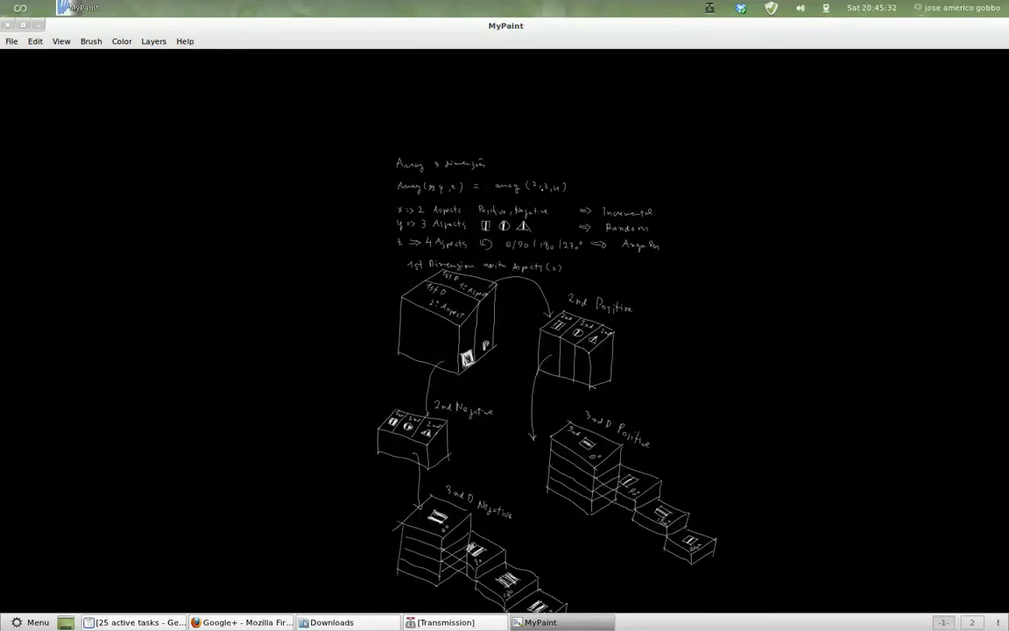
left_click_drag(526, 351, 434, 292)
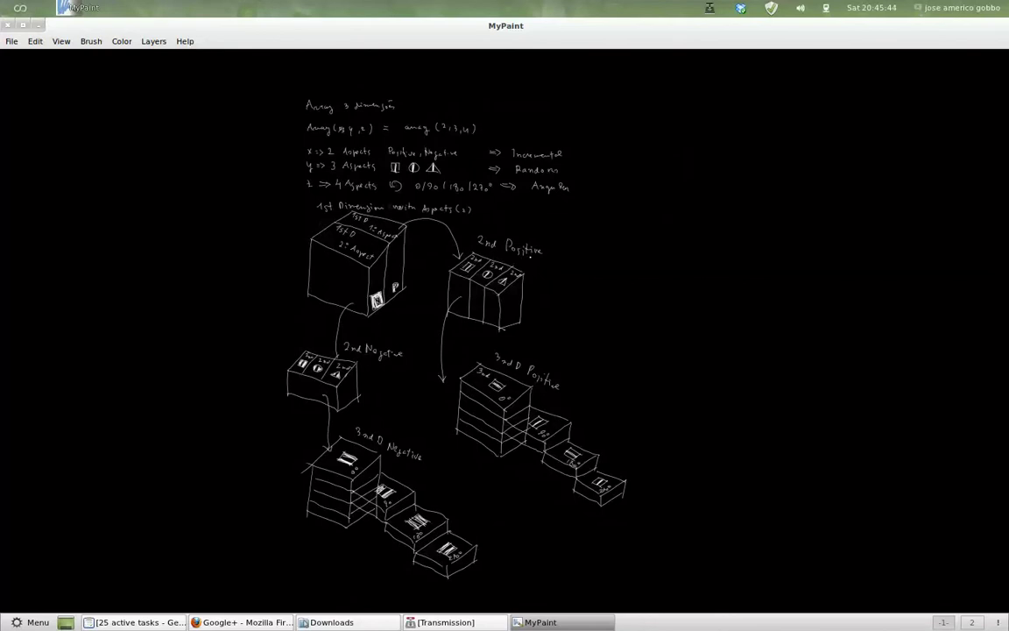
left_click_drag(488, 483, 522, 367)
left_click_drag(332, 478, 624, 484)
mouse_move(482, 495)
left_mouse_down()
mouse_move(481, 515)
mouse_move(506, 507)
left_mouse_up()
Handwrite the heading 'Layers of the GIMP' below the arrow and extend the dividing line right.
mouse_move(408, 531)
left_mouse_down()
mouse_move(441, 565)
mouse_move(479, 545)
mouse_move(480, 557)
left_mouse_up()
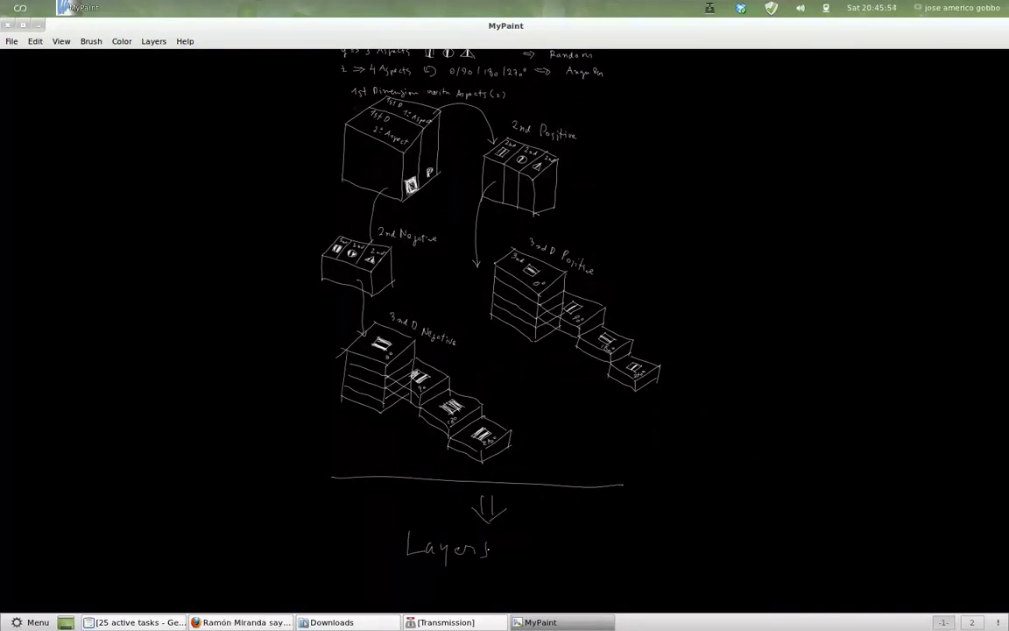
left_click(514, 552)
mouse_move(522, 542)
left_mouse_down()
mouse_move(533, 557)
mouse_move(645, 546)
left_mouse_up()
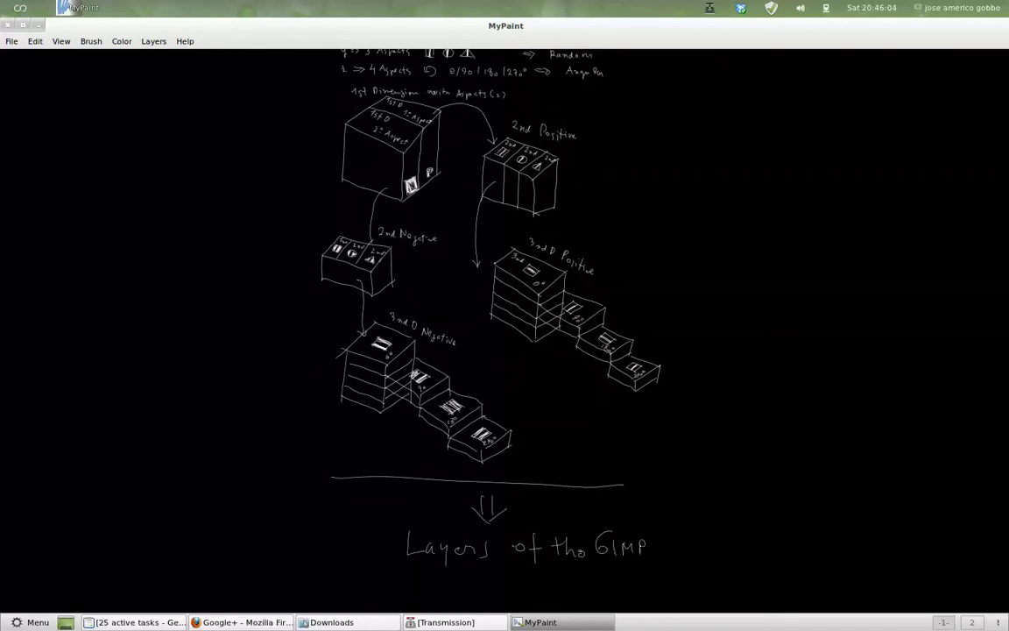
left_click_drag(624, 485, 686, 482)
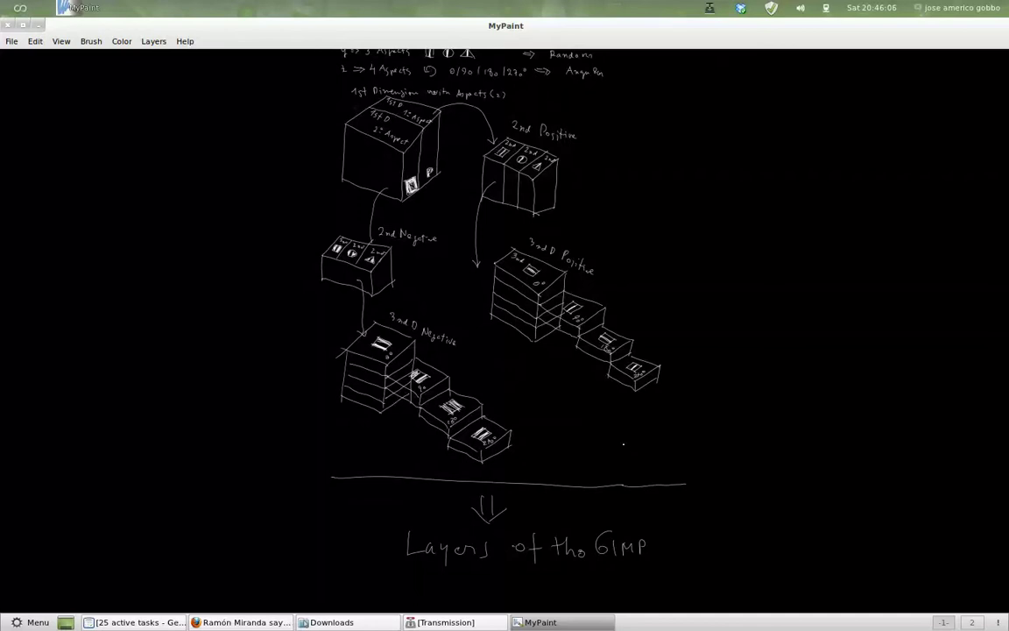